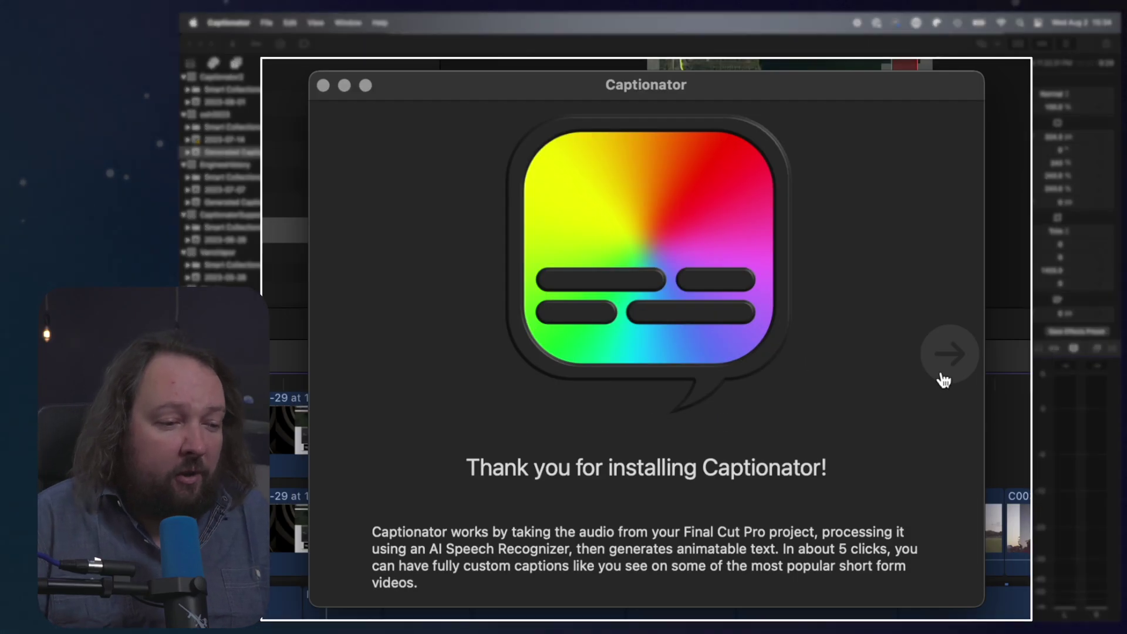
# Install the Captionator share destination in Final Cut Pro and advance to the audio-roles tip.
pyautogui.click(946, 374)
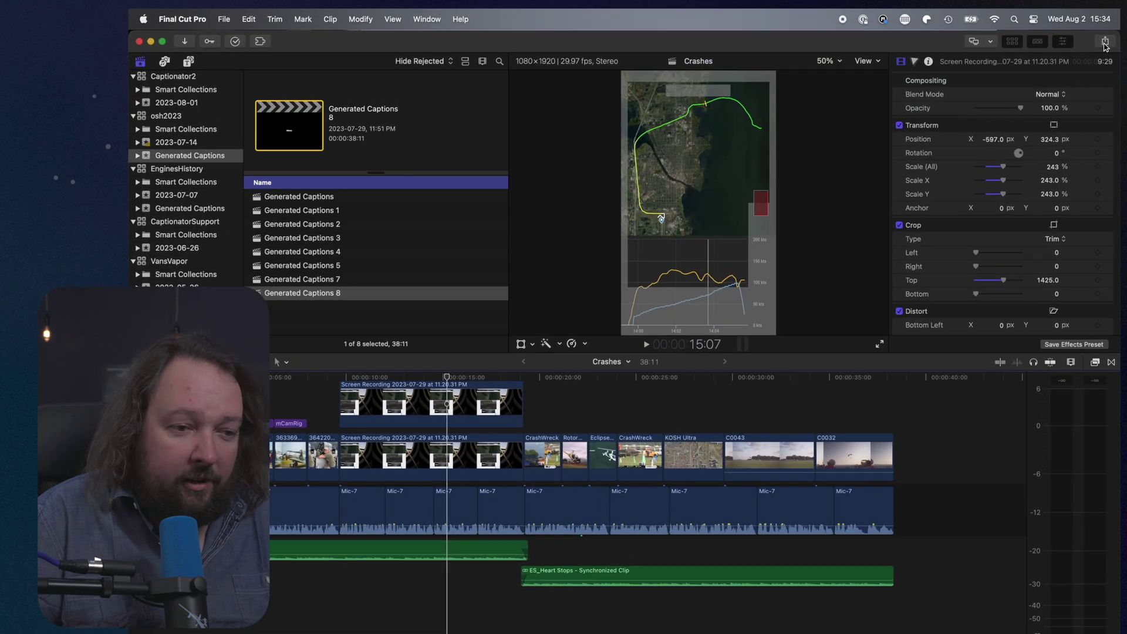
pyautogui.click(1106, 44)
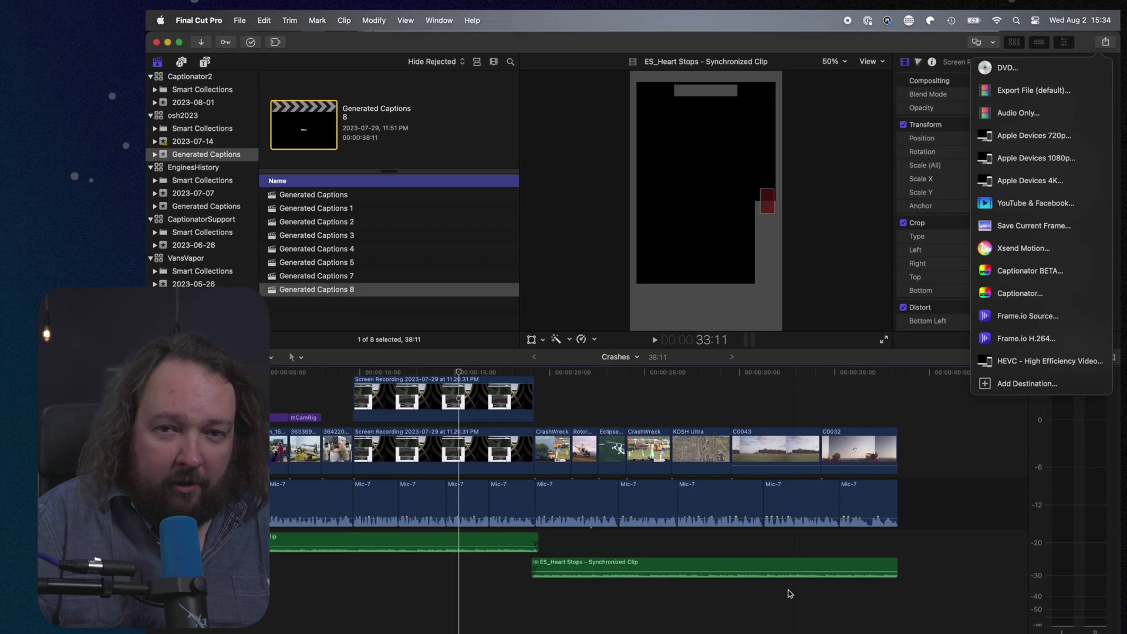
pyautogui.click(972, 370)
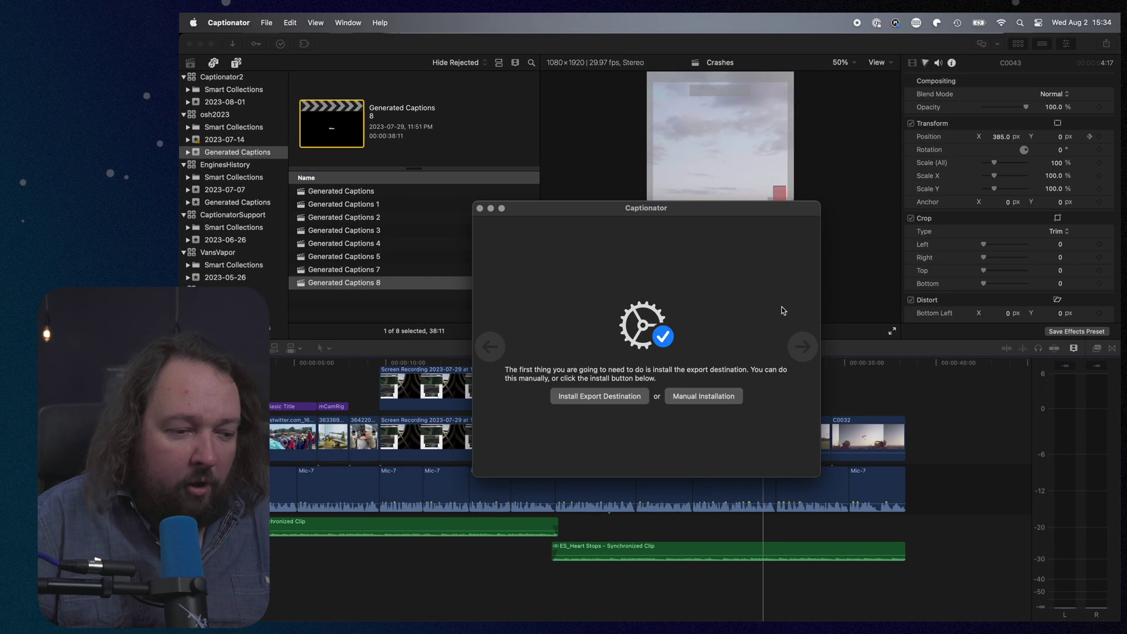
pyautogui.click(802, 348)
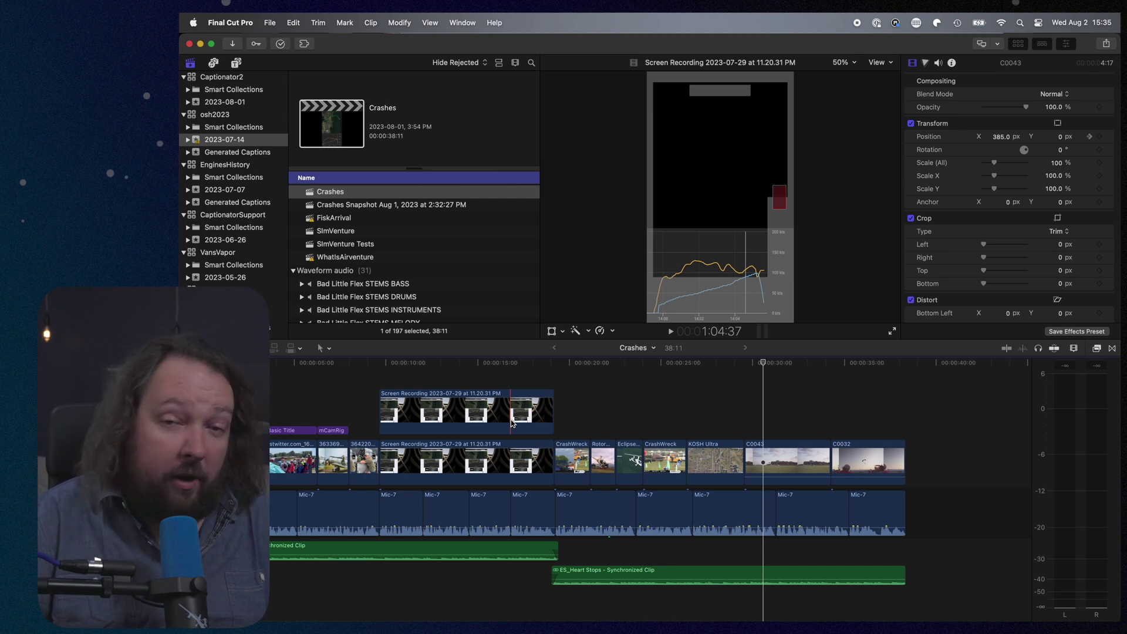
# Uncheck the Music role in the Timeline Index Roles list to mute the ES_Heart Stops clips.
pyautogui.click(283, 512)
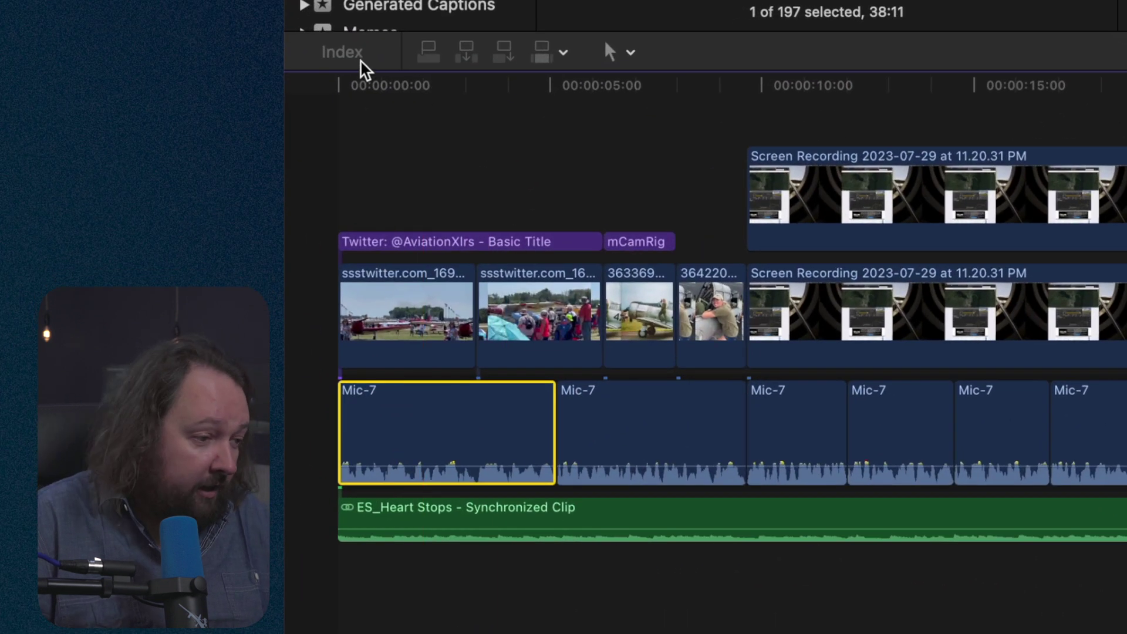
pyautogui.click(348, 59)
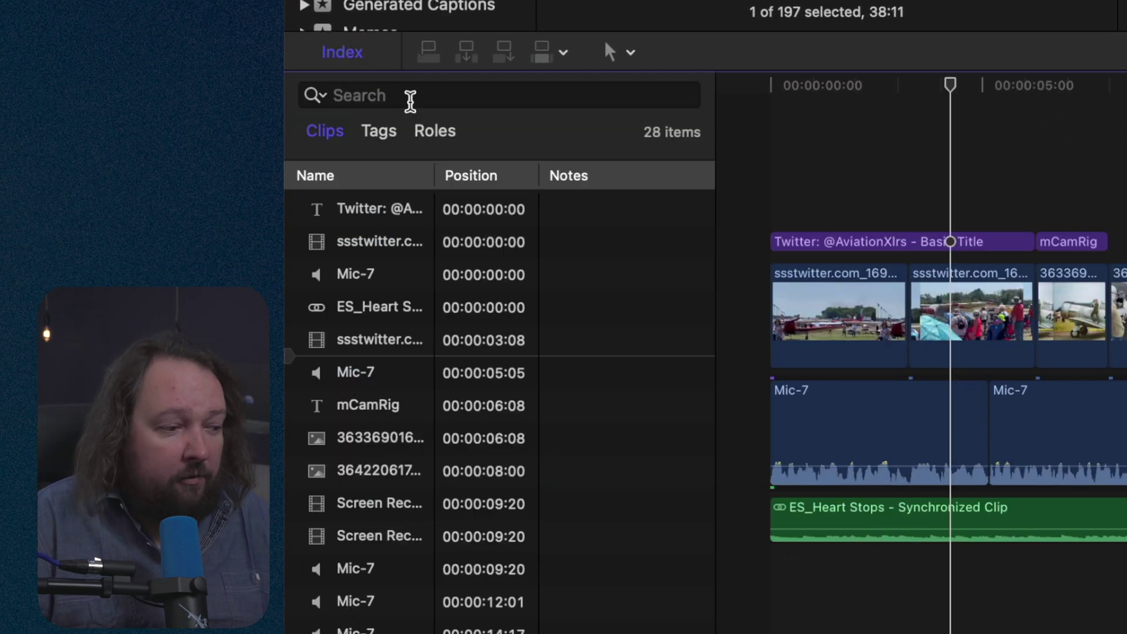
pyautogui.click(434, 131)
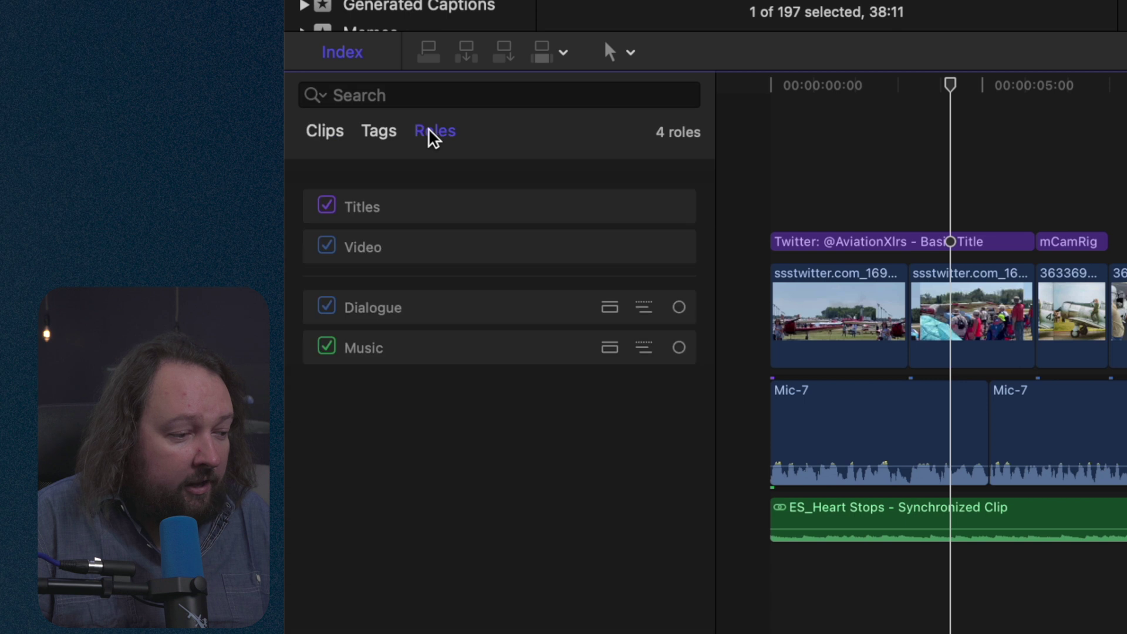
pyautogui.click(326, 346)
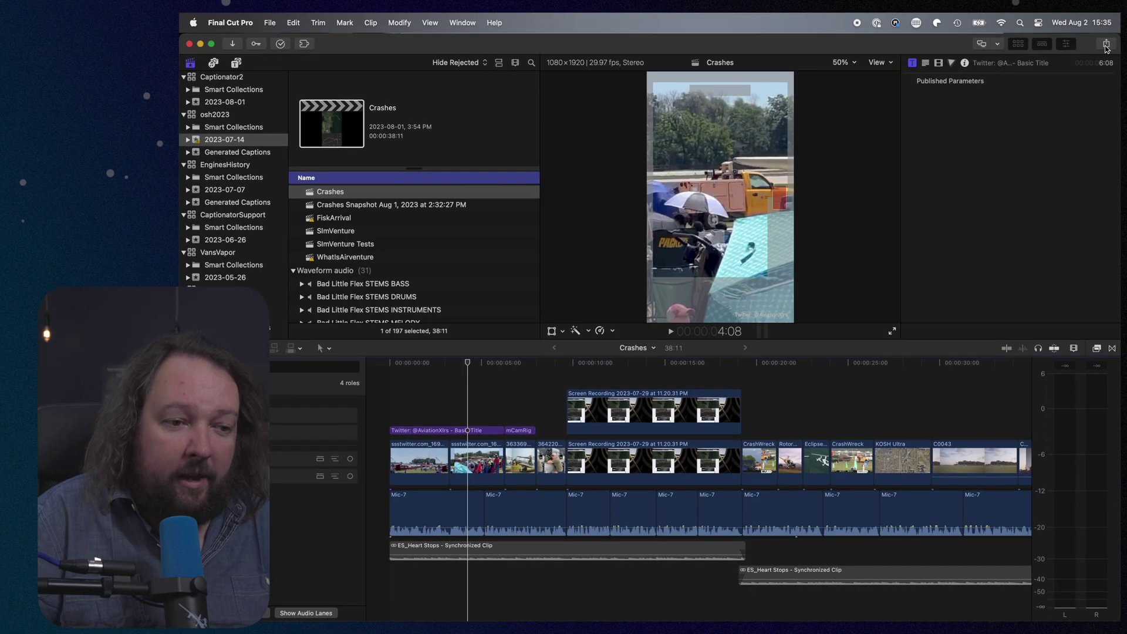
pyautogui.click(1106, 46)
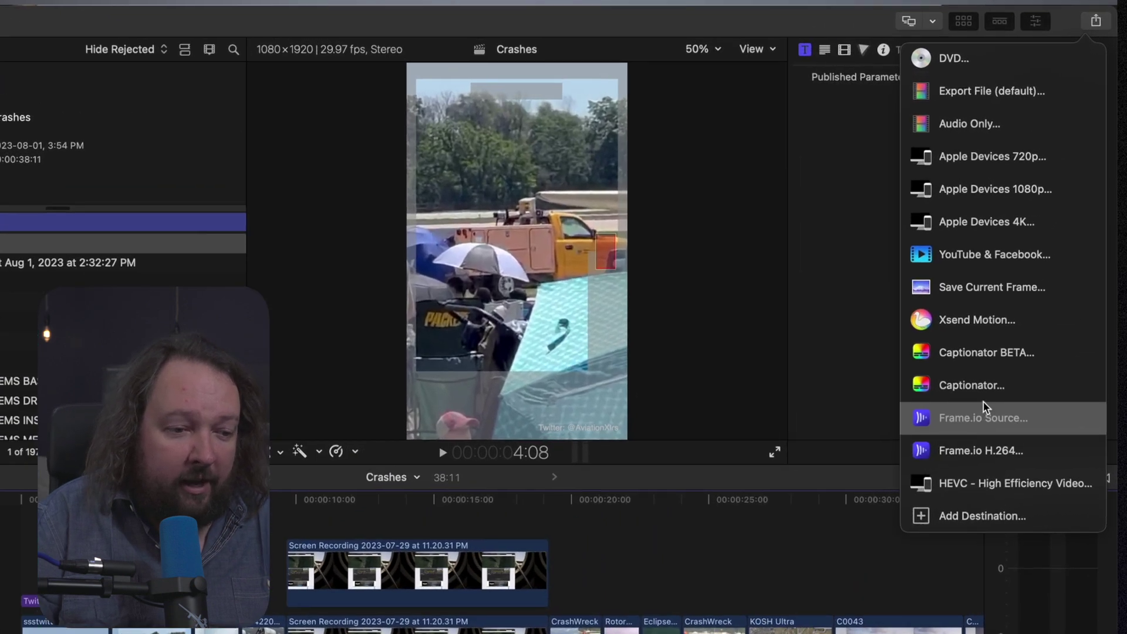
# Share the Crashes project audio to Captionator after checking the export settings.
pyautogui.click(985, 390)
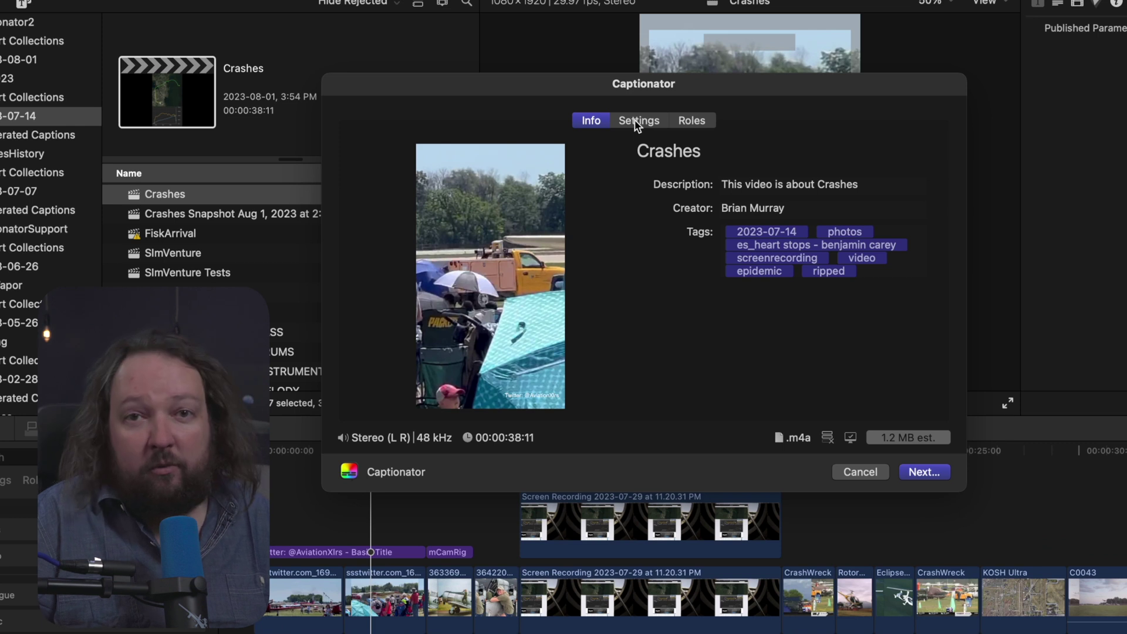
pyautogui.click(637, 121)
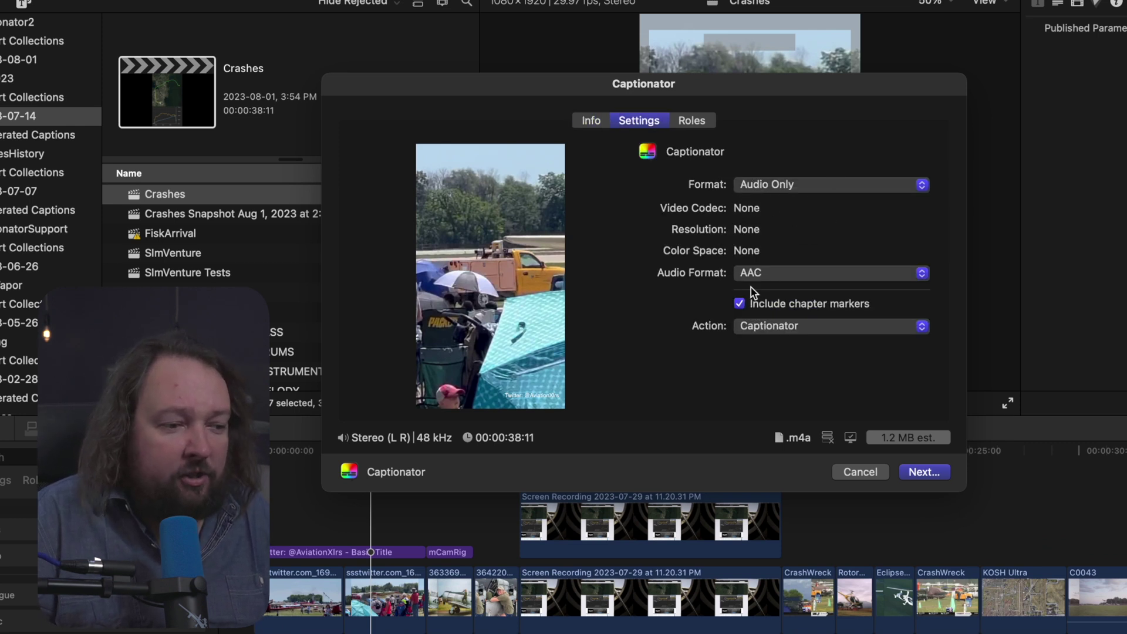
pyautogui.click(921, 471)
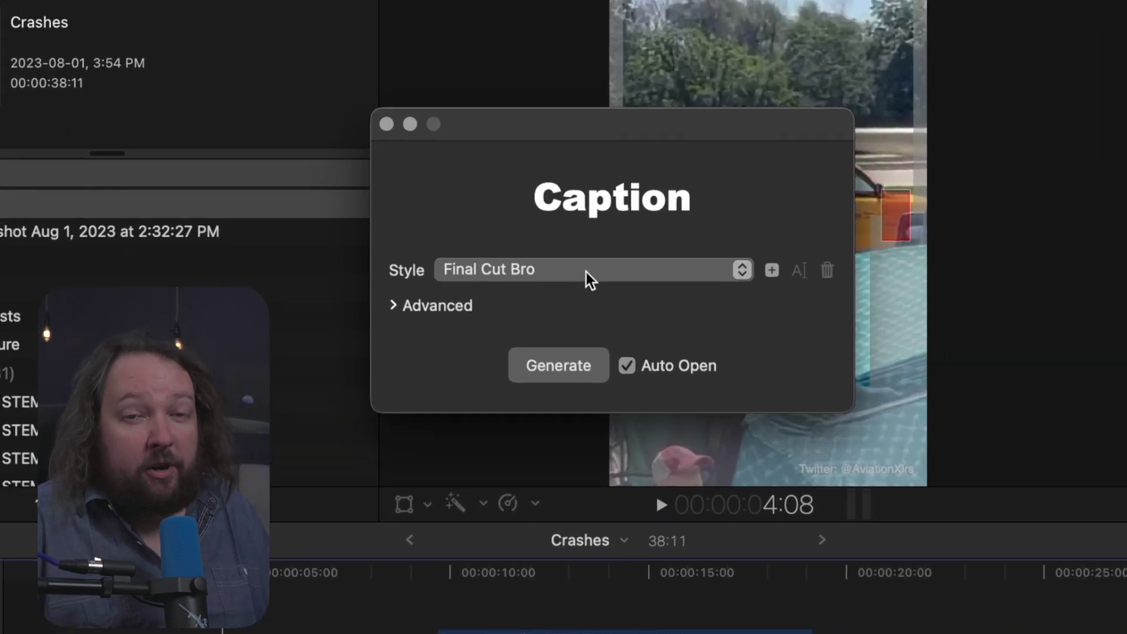
# Choose the Top J caption style and generate captions from the transcript.
pyautogui.click(654, 172)
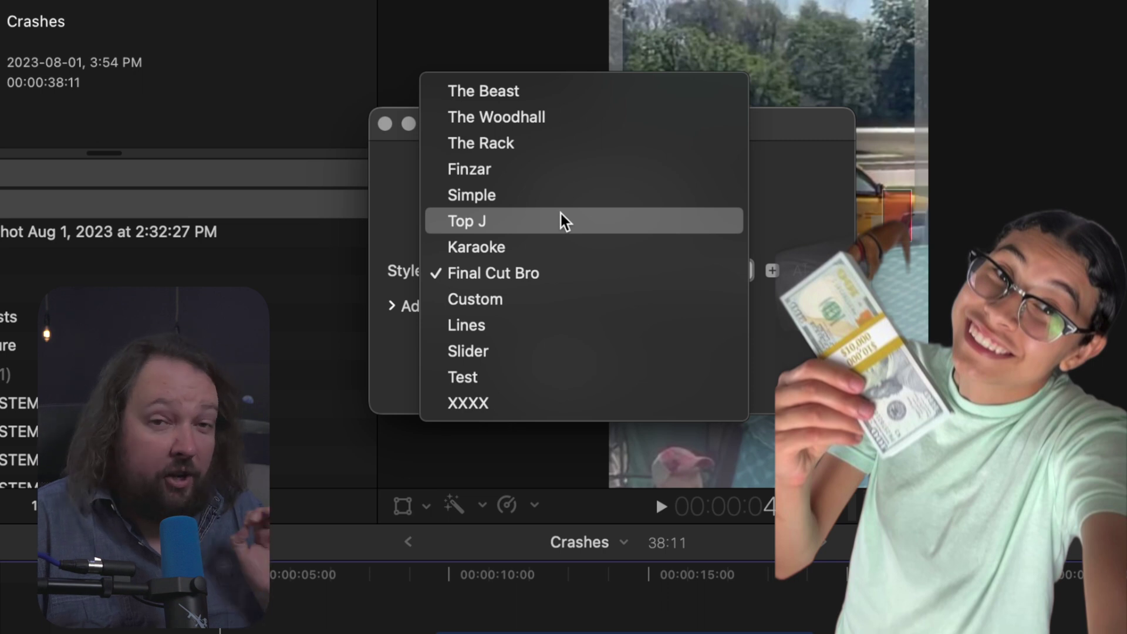
pyautogui.click(561, 216)
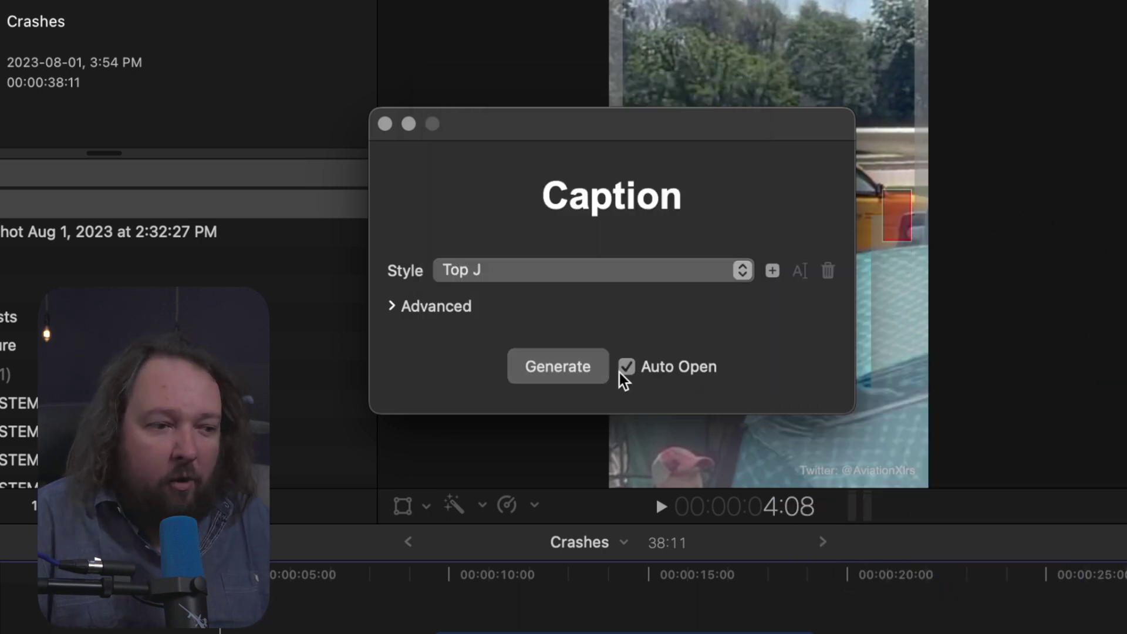
pyautogui.click(561, 376)
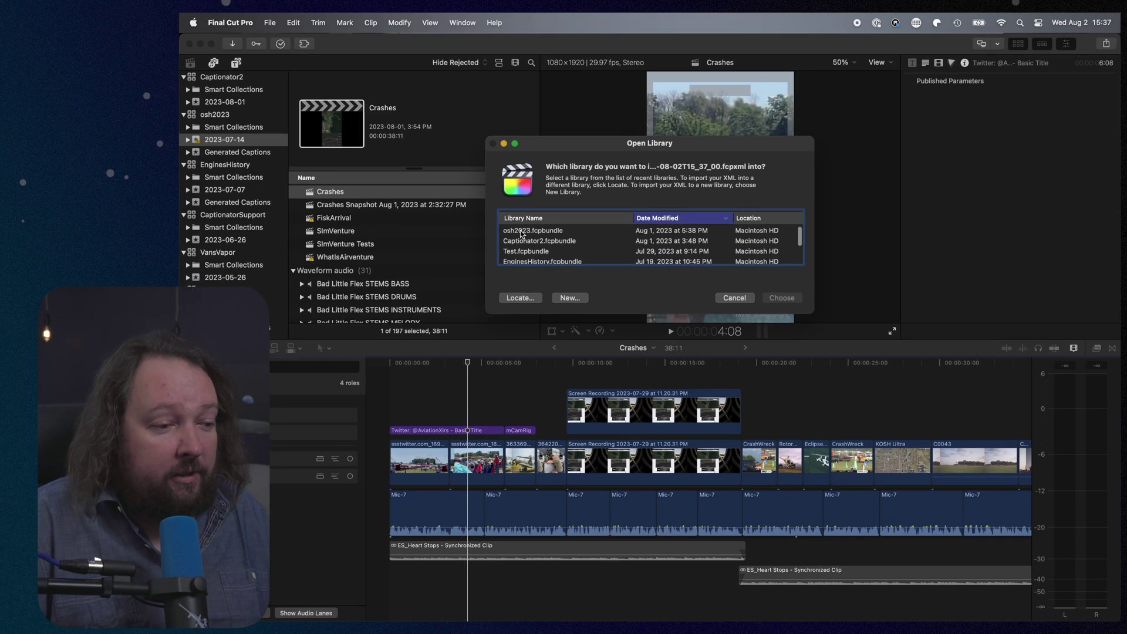
# Import the generated captions into osh2023.fcpbundle, keeping both existing and new items.
pyautogui.click(526, 233)
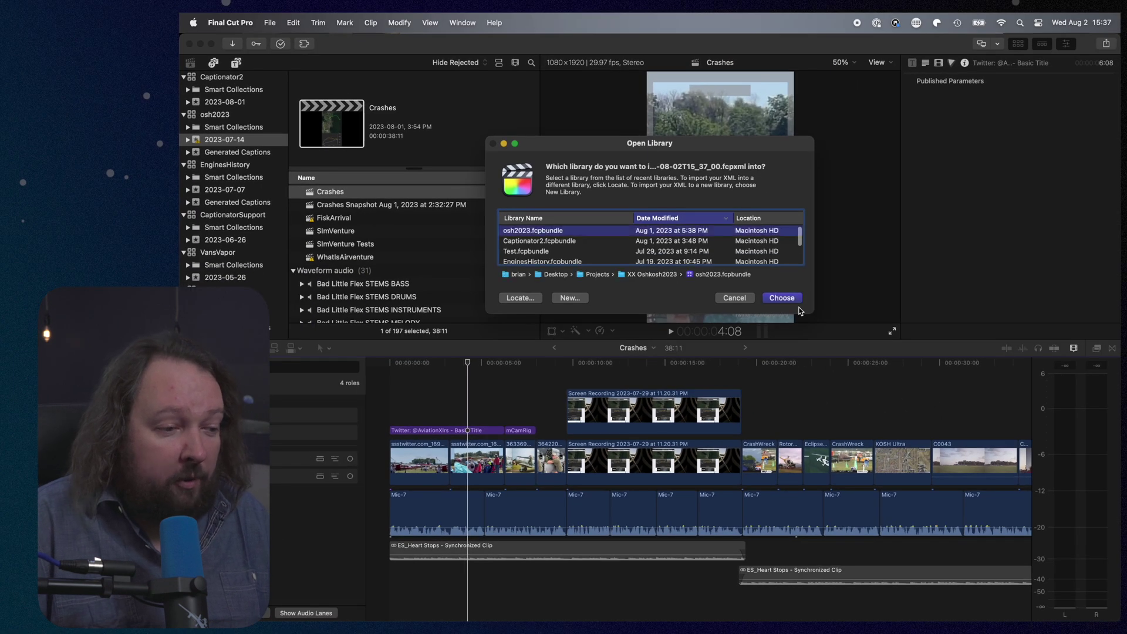
pyautogui.click(783, 298)
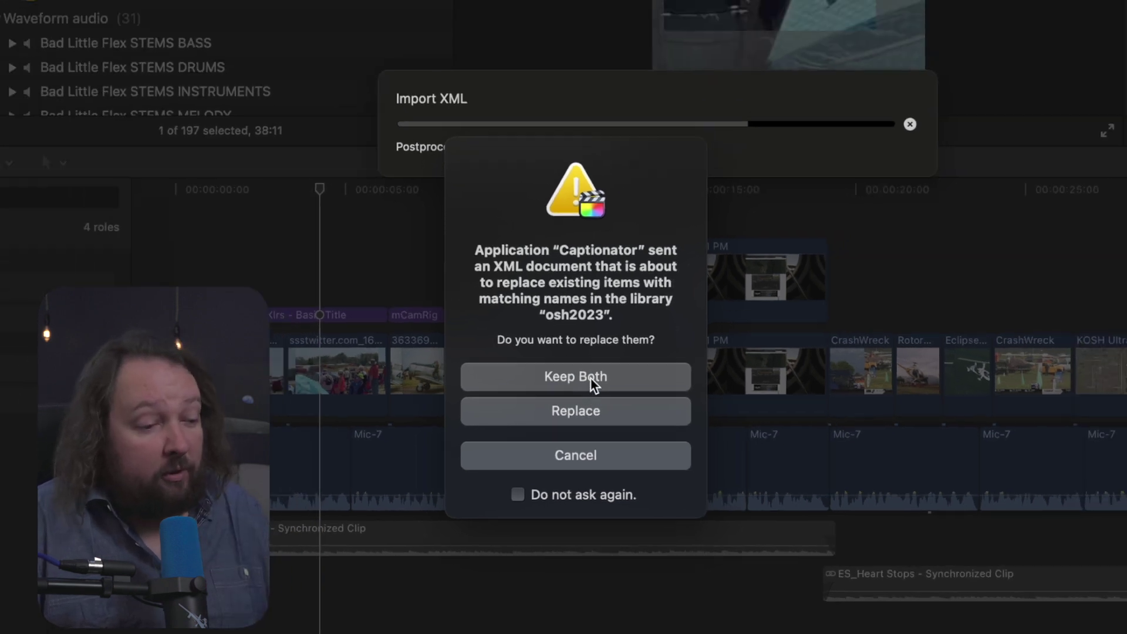
pyautogui.click(581, 340)
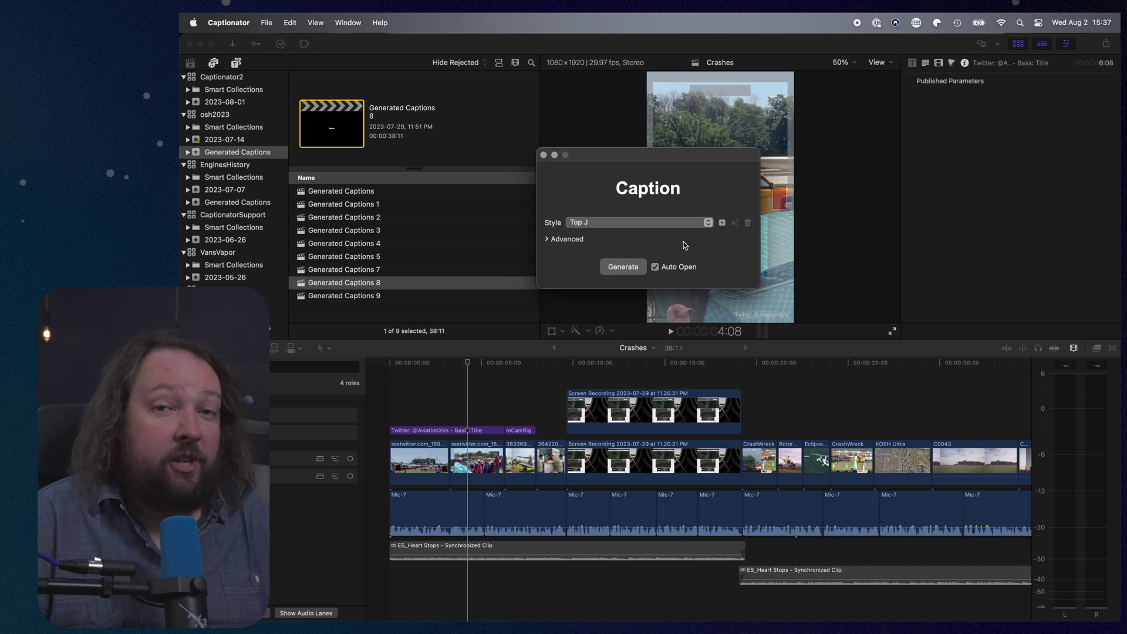
# Turn off Auto Open, regenerate the captions, and save the caption XML to the Desktop.
pyautogui.click(655, 267)
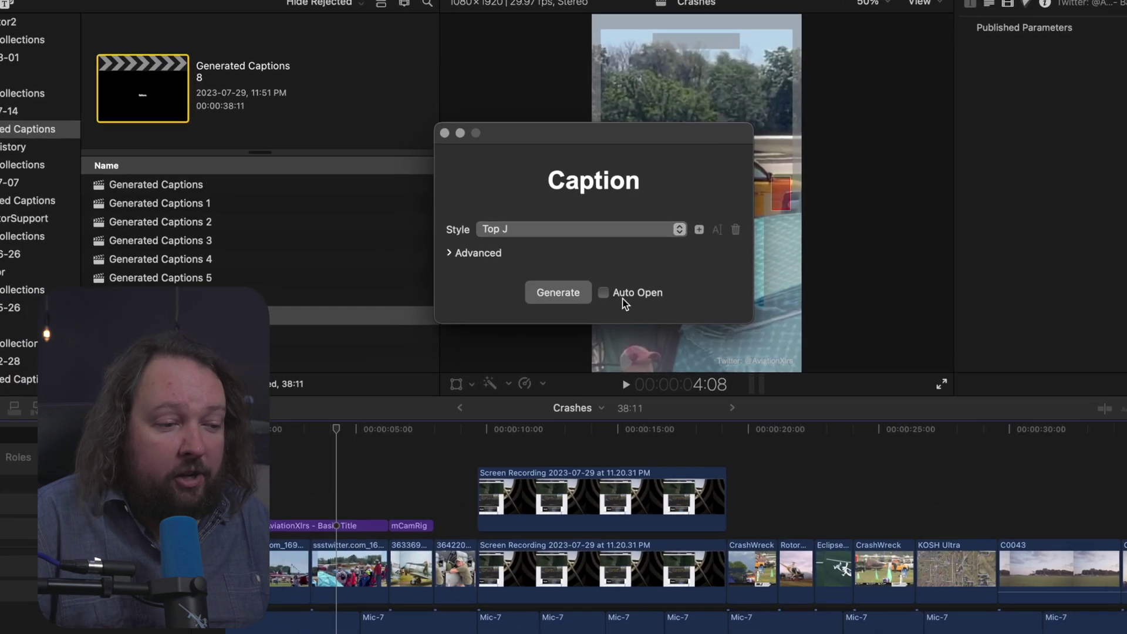
pyautogui.click(561, 307)
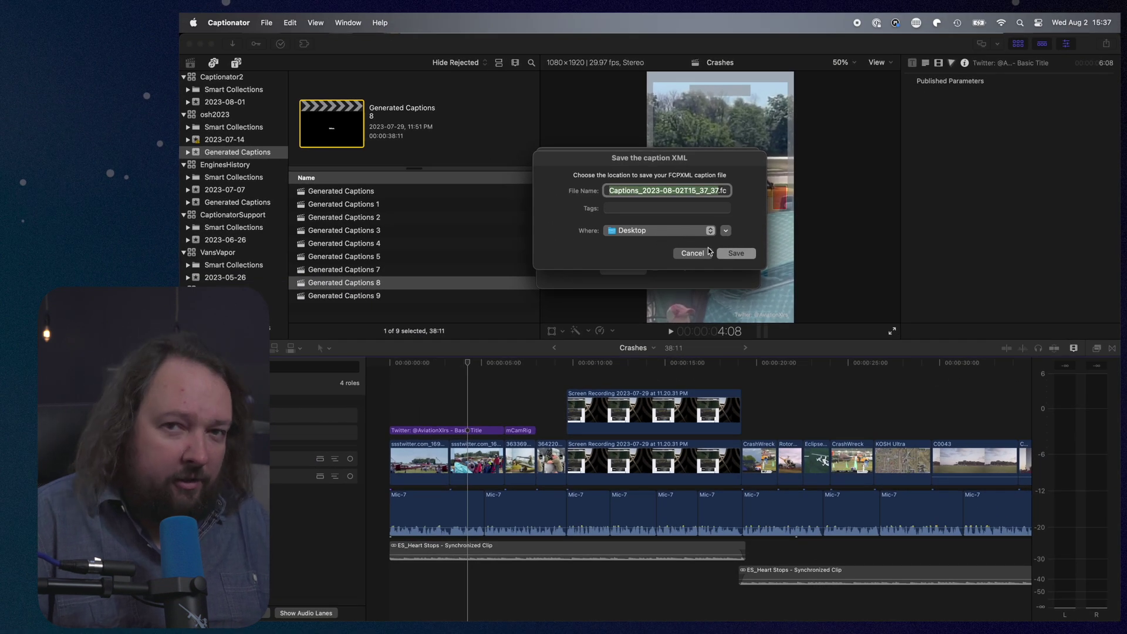
pyautogui.click(736, 253)
# Open Captions_2023-08-02T15_37_37.fcpxml from the Desktop and import it into the osh2023 library.
pyautogui.moveTo(470, 616)
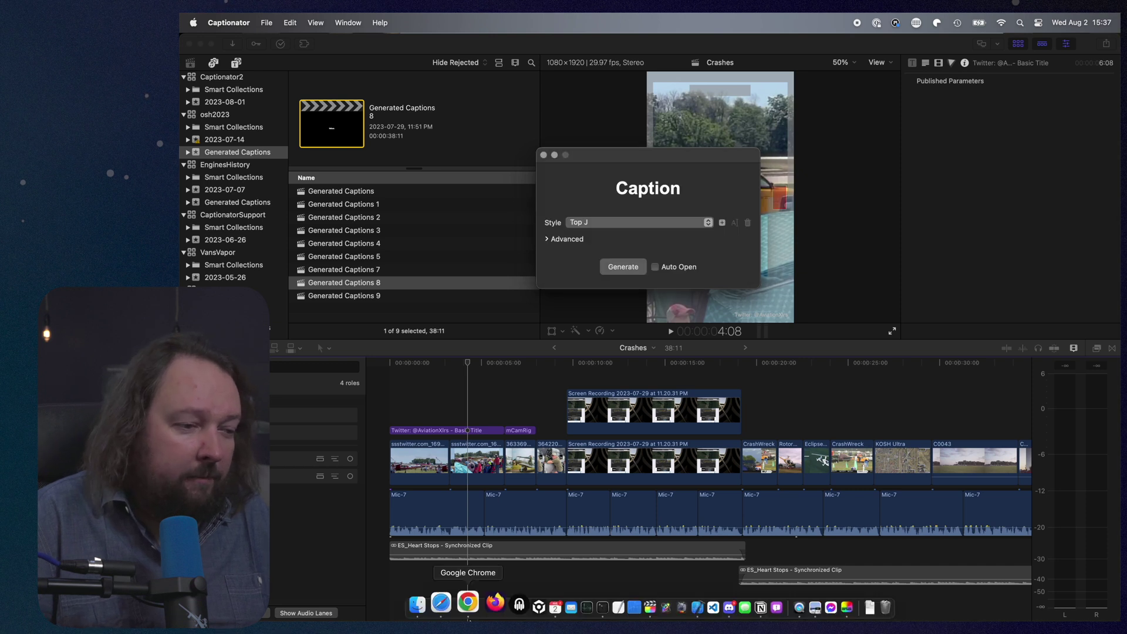
pyautogui.click(435, 604)
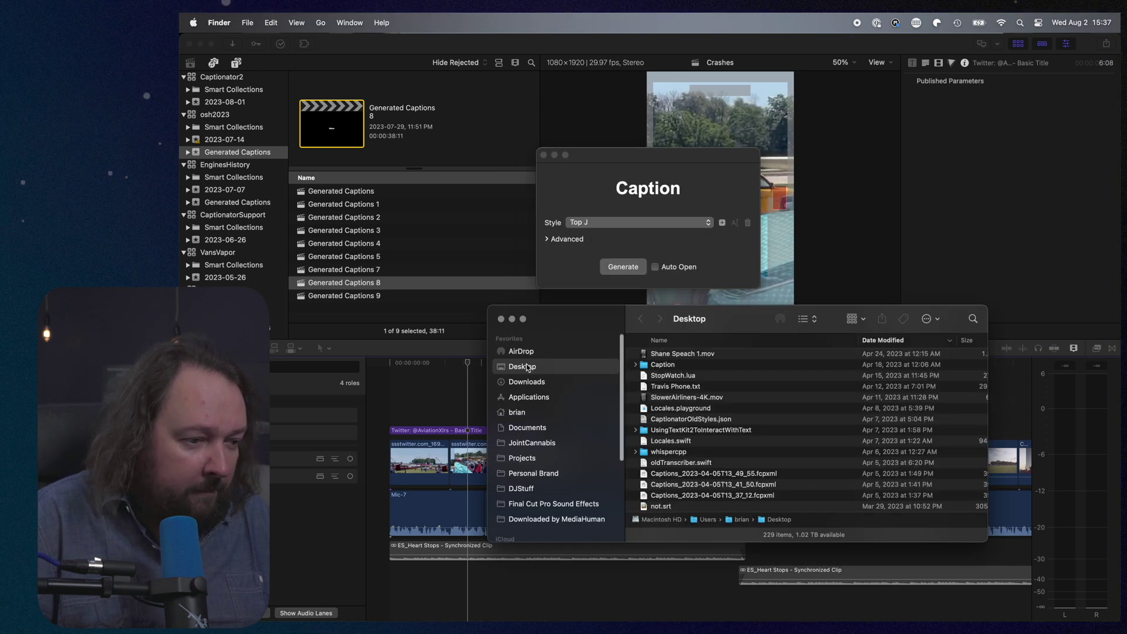
pyautogui.scroll(2, 673, 367)
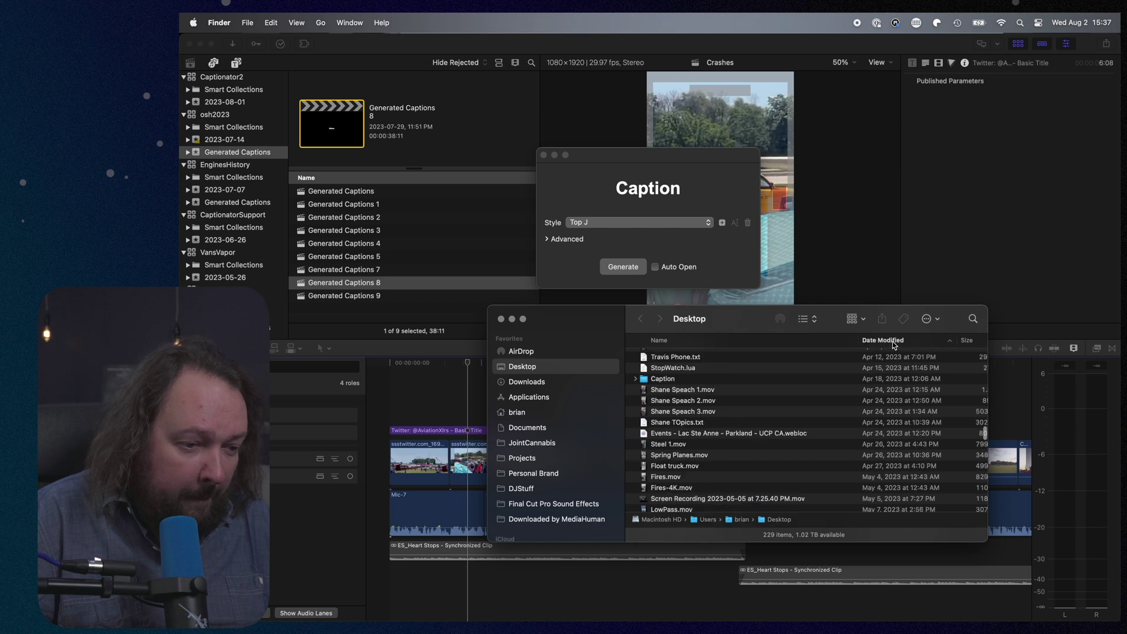
pyautogui.scroll(15, 755, 386)
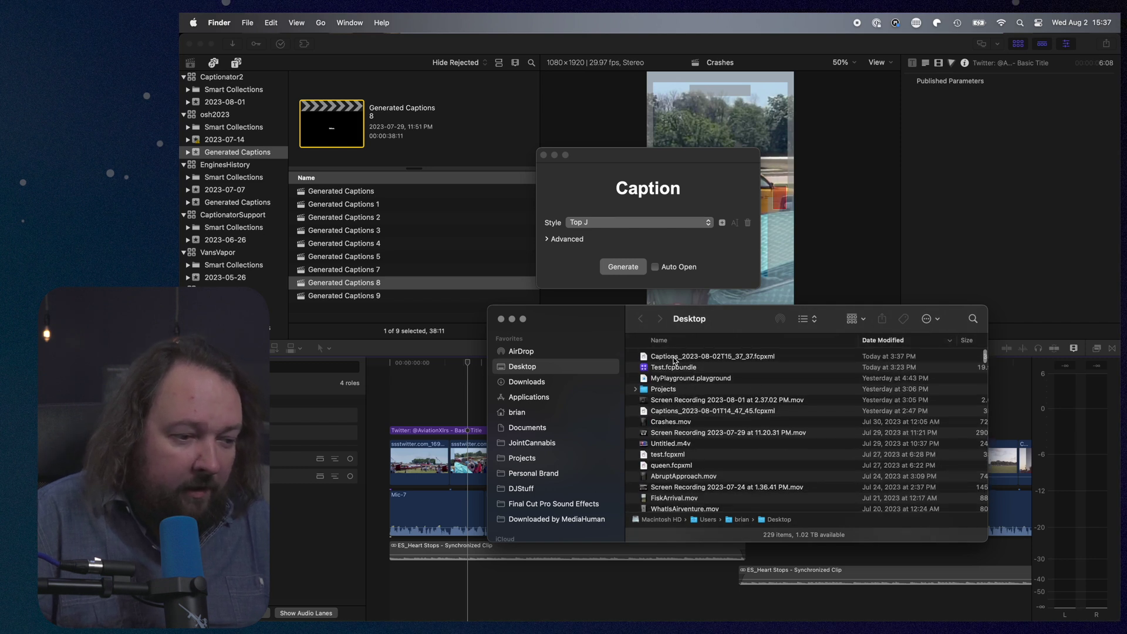
pyautogui.click(673, 360)
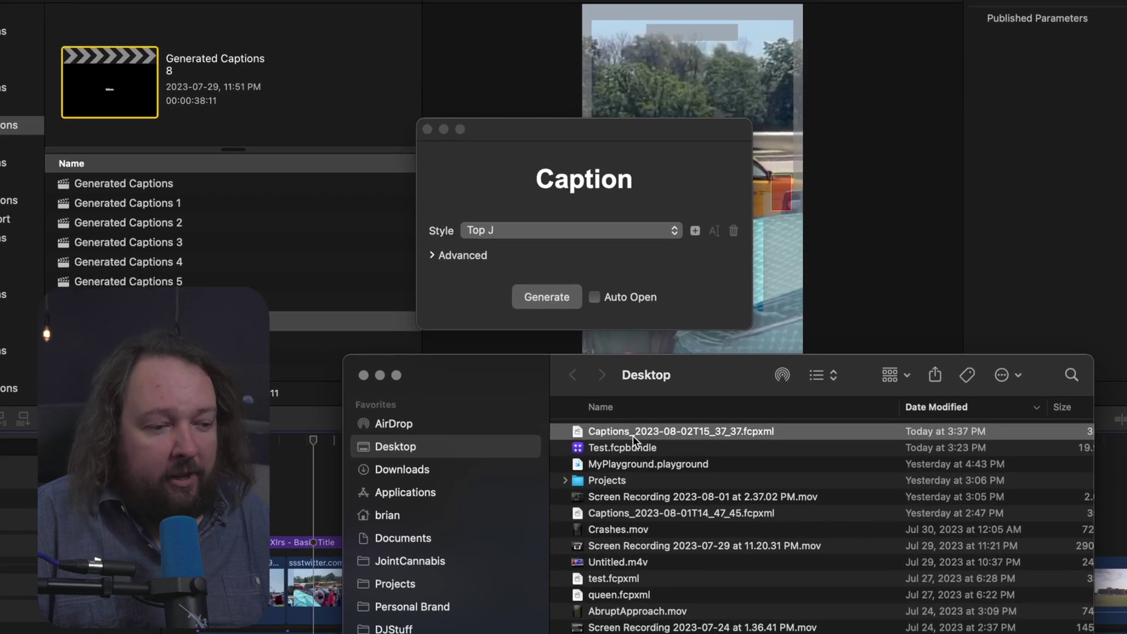
pyautogui.doubleClick(634, 439)
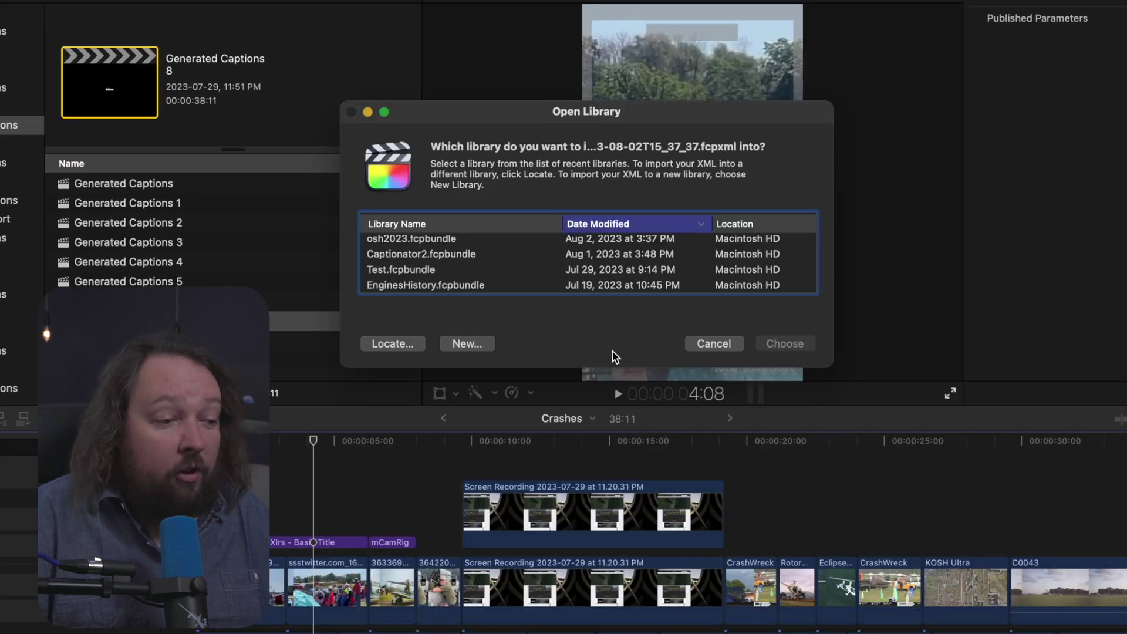
pyautogui.scroll(1, 437, 250)
pyautogui.click(434, 242)
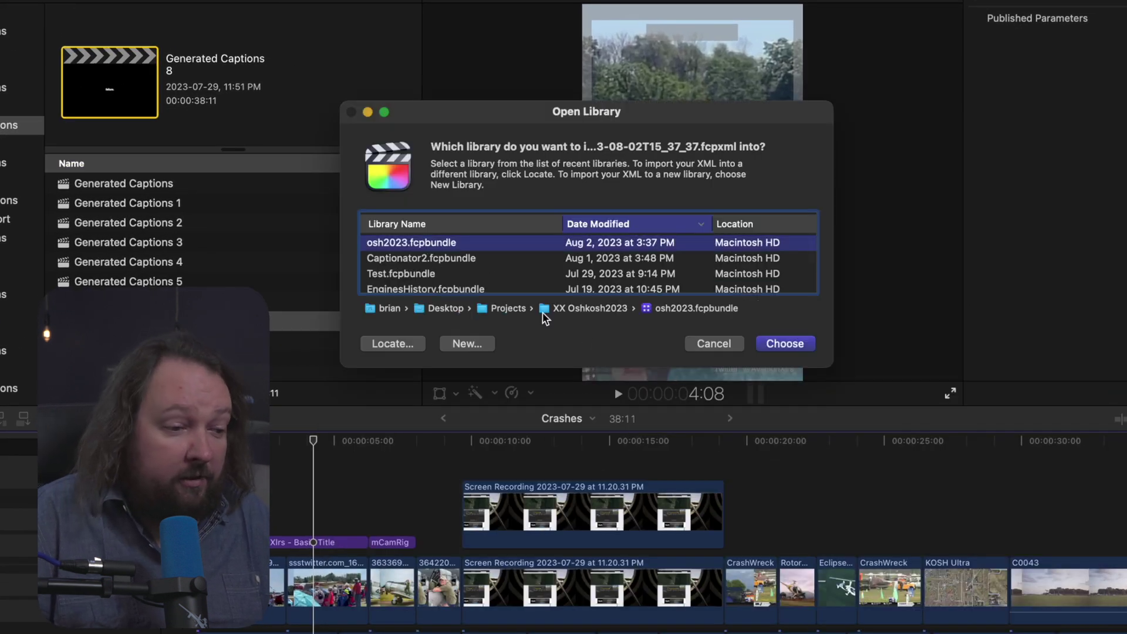
pyautogui.click(801, 345)
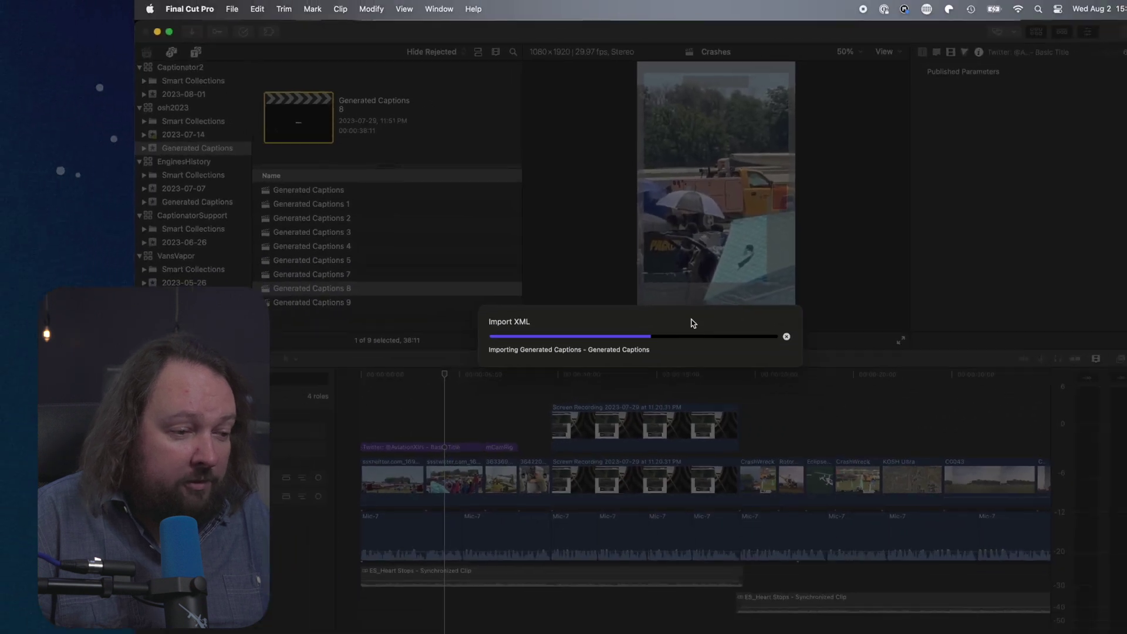
# Keep both items, open Generated Captions 10, and select and copy its caption clips.
pyautogui.click(624, 463)
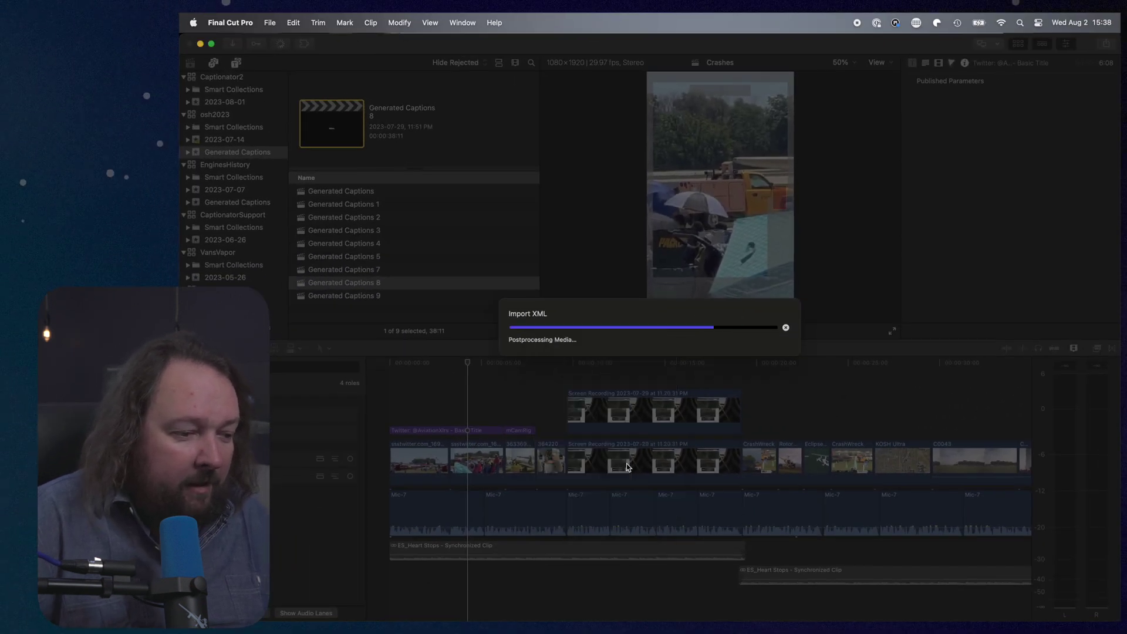
pyautogui.doubleClick(369, 309)
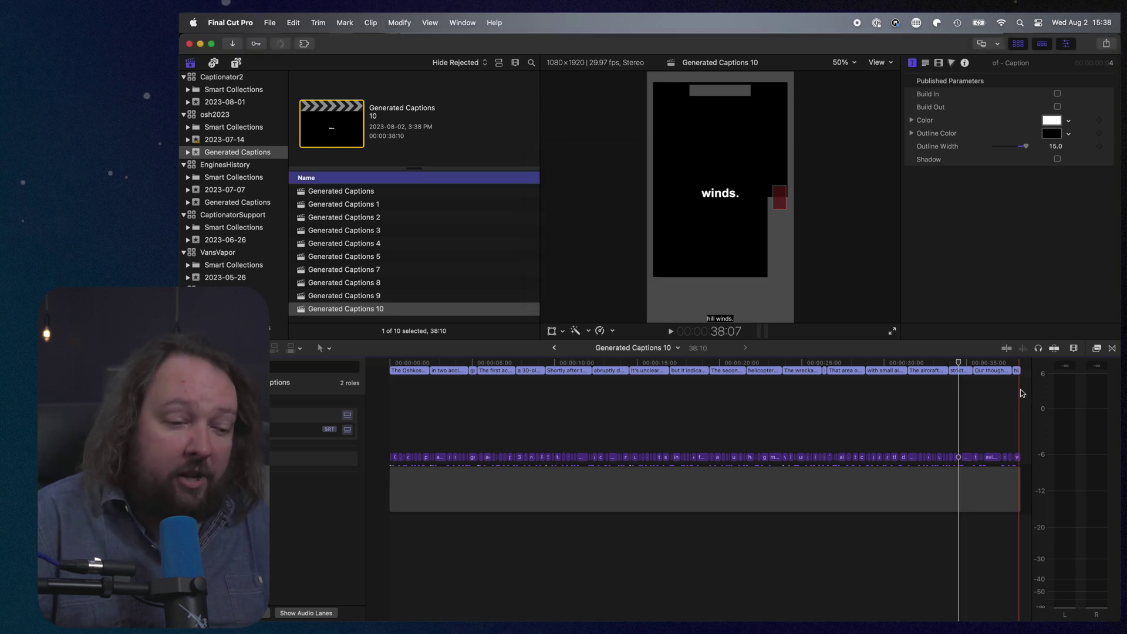
pyautogui.moveTo(963, 604); pyautogui.dragTo(356, 348)
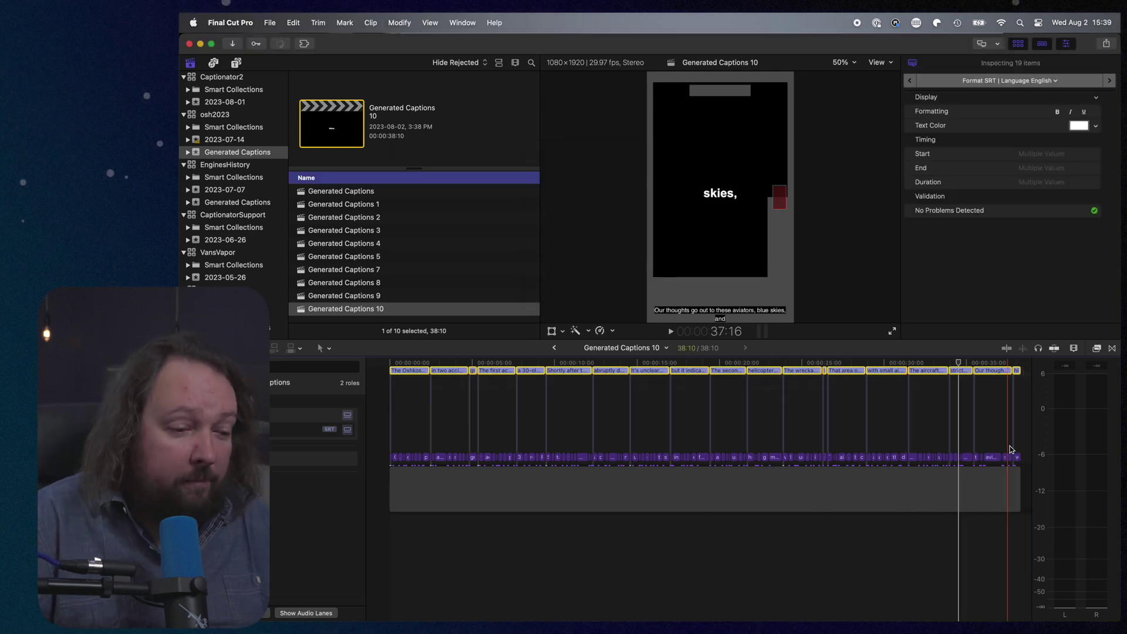
pyautogui.moveTo(1022, 450); pyautogui.dragTo(397, 462)
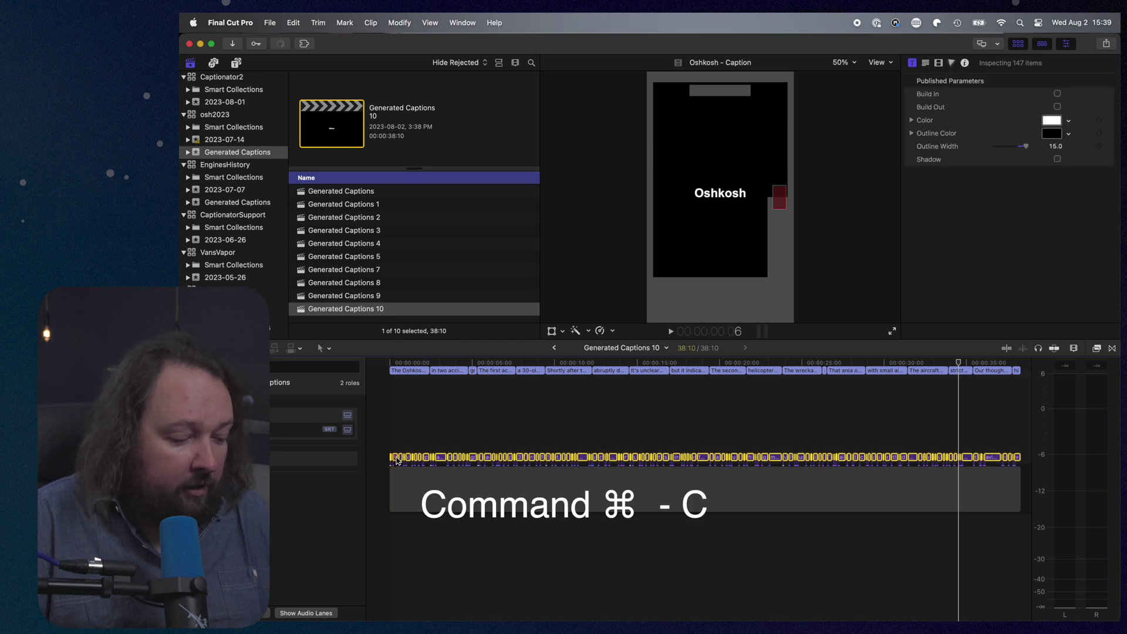
pyautogui.click(554, 348)
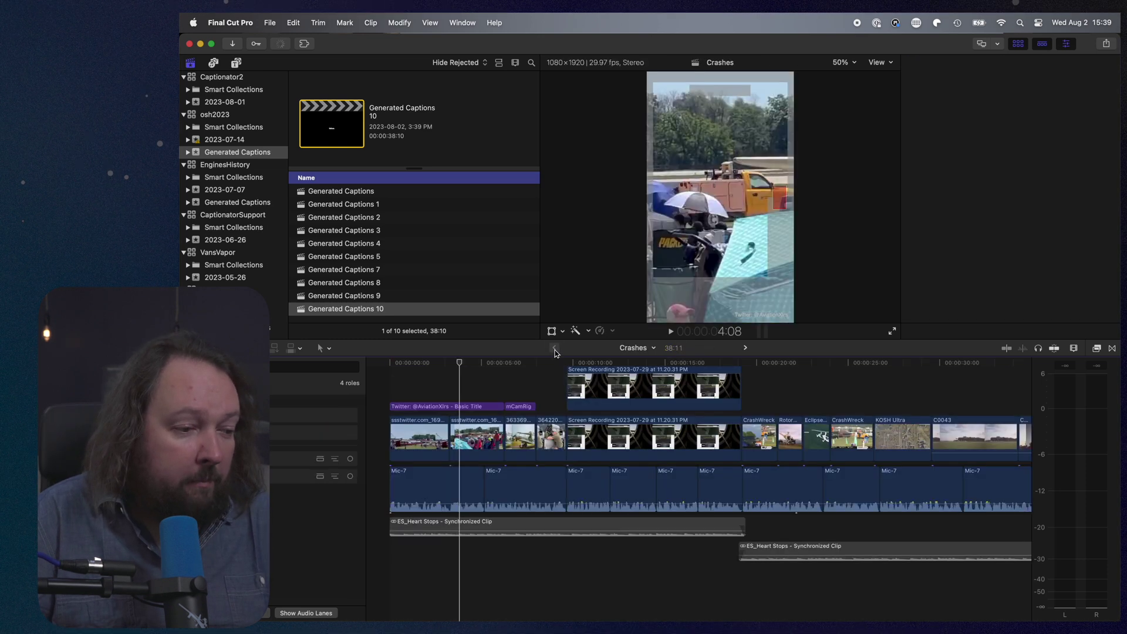
# Paste the copied word captions at the very start of the Crashes timeline.
pyautogui.click(387, 380)
pyautogui.press('cmd+v')
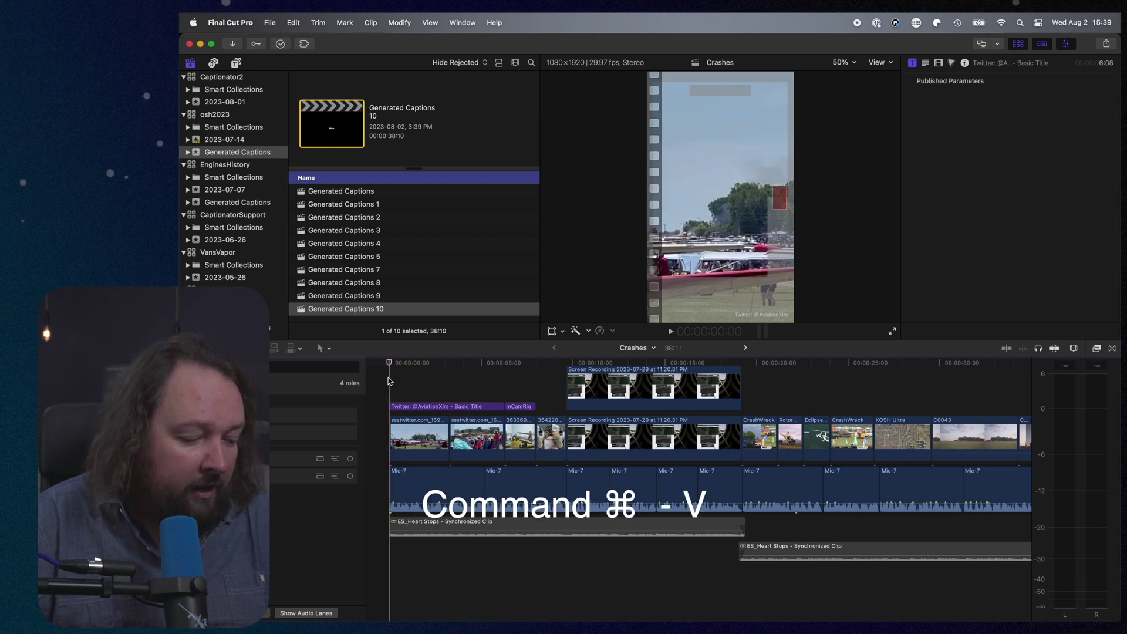
pyautogui.hscroll(-5, 508, 423)
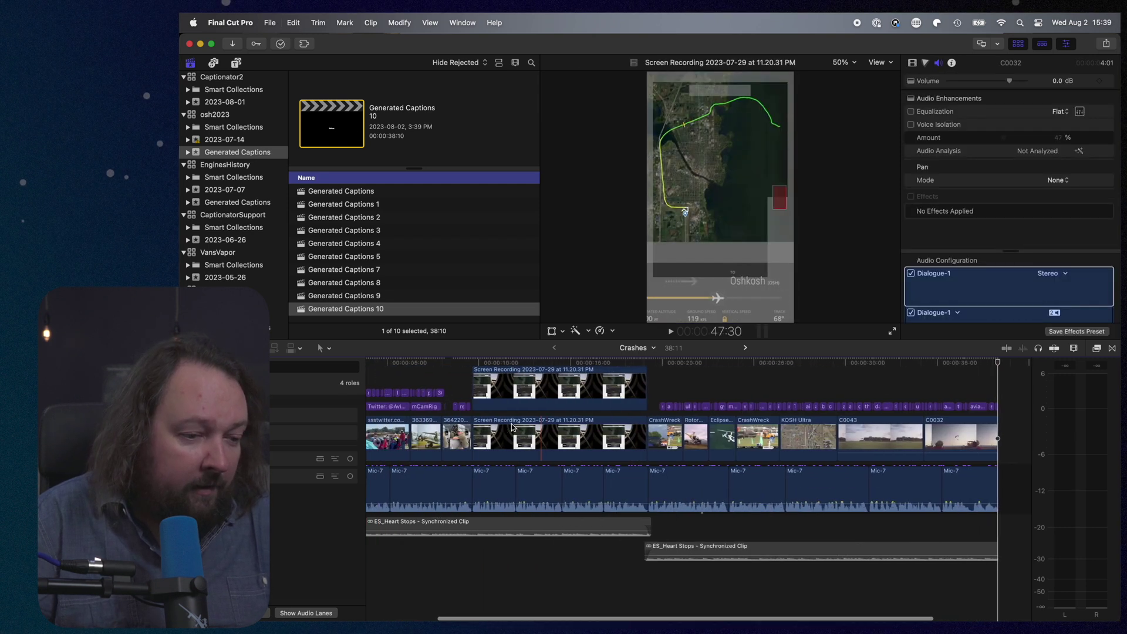
pyautogui.scroll(2, 498, 411)
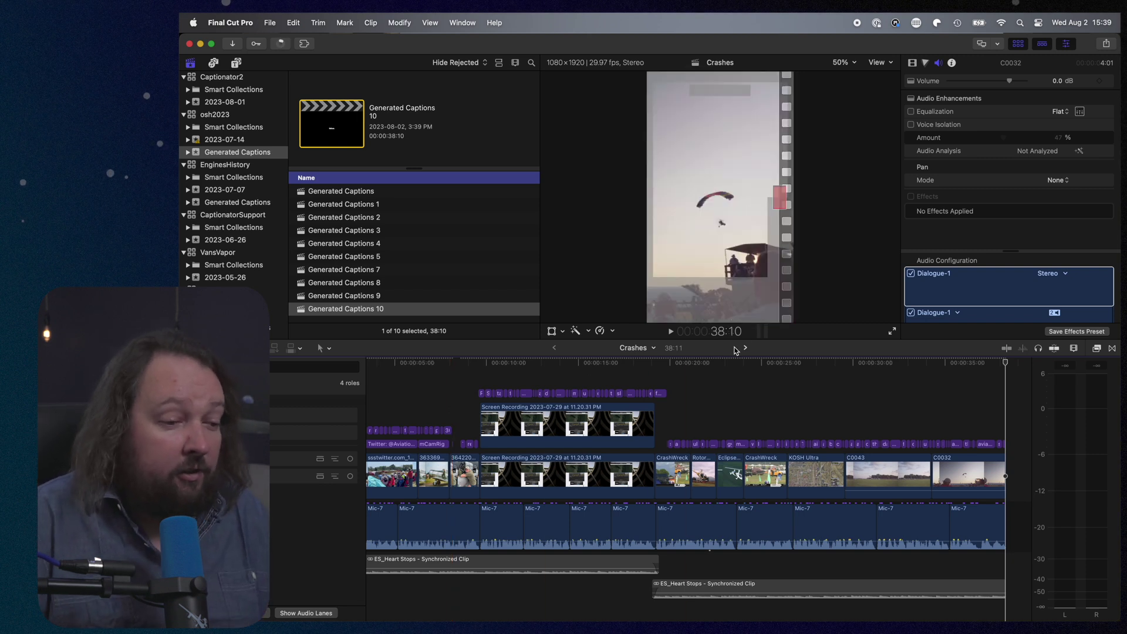
pyautogui.press('super+bracketleft')
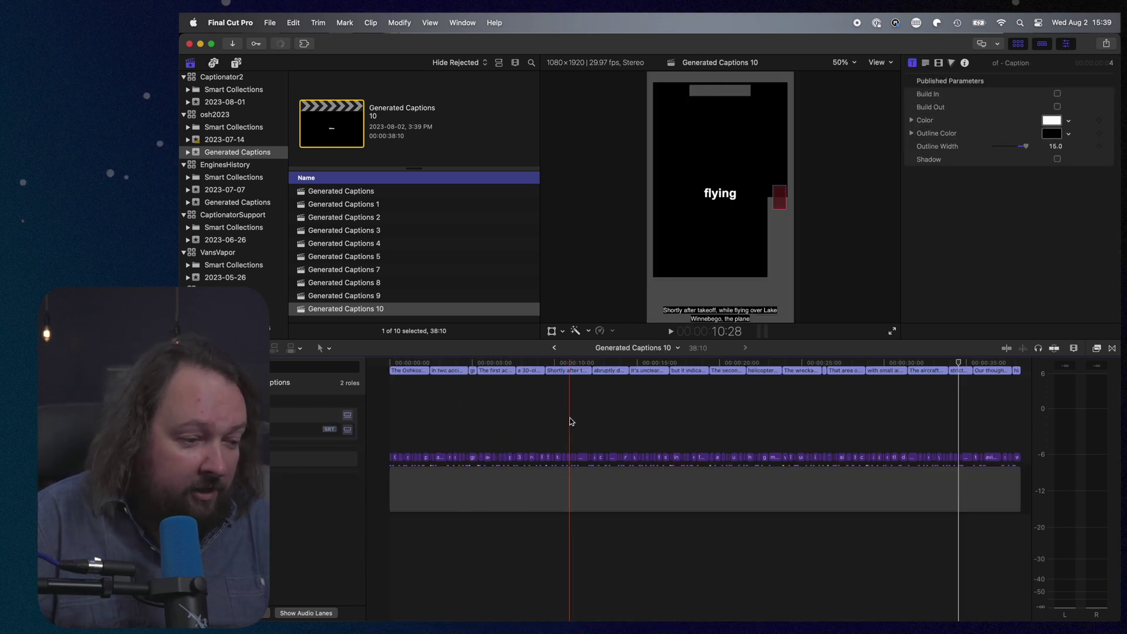
pyautogui.click(555, 348)
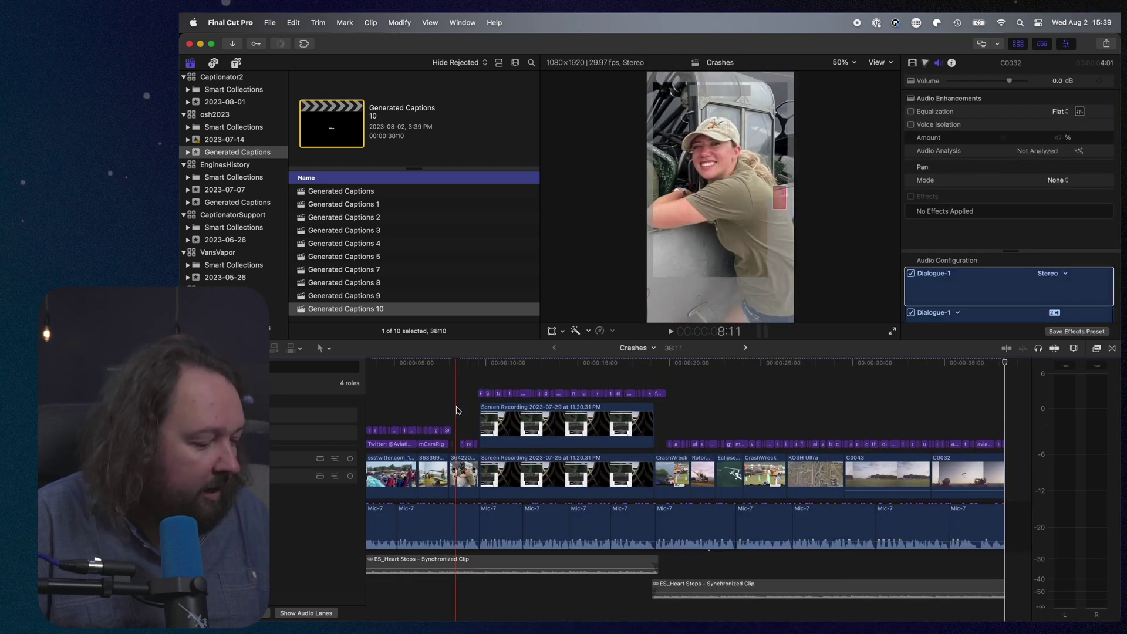
# Select all pasted captions and nudge them two frames earlier to match the audio.
pyautogui.press('super+equal')
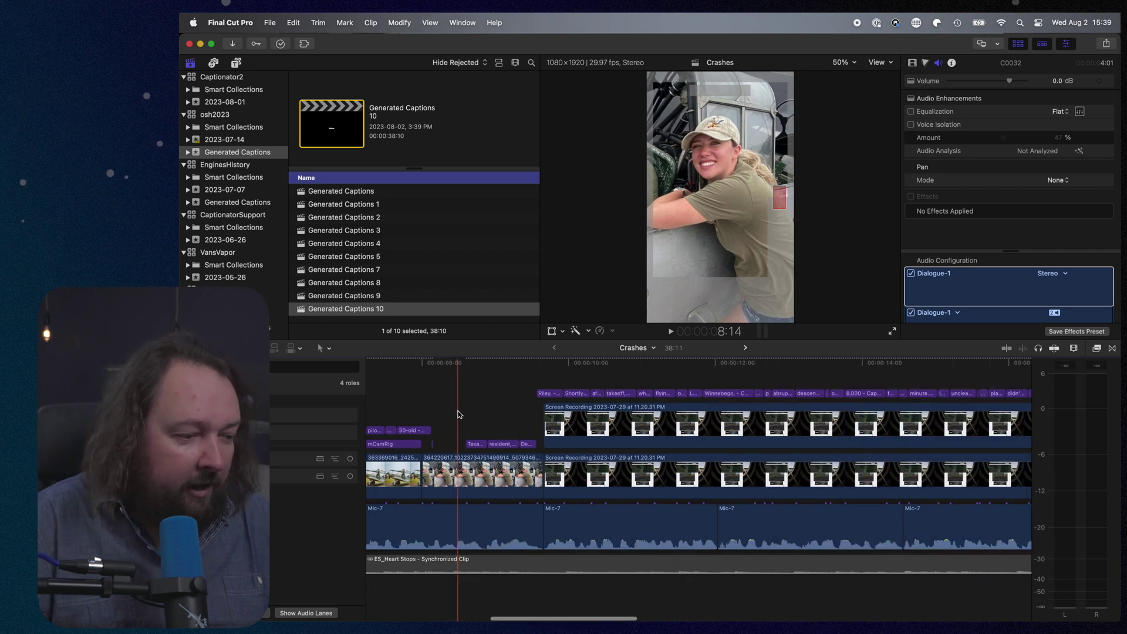
pyautogui.press('super+equal')
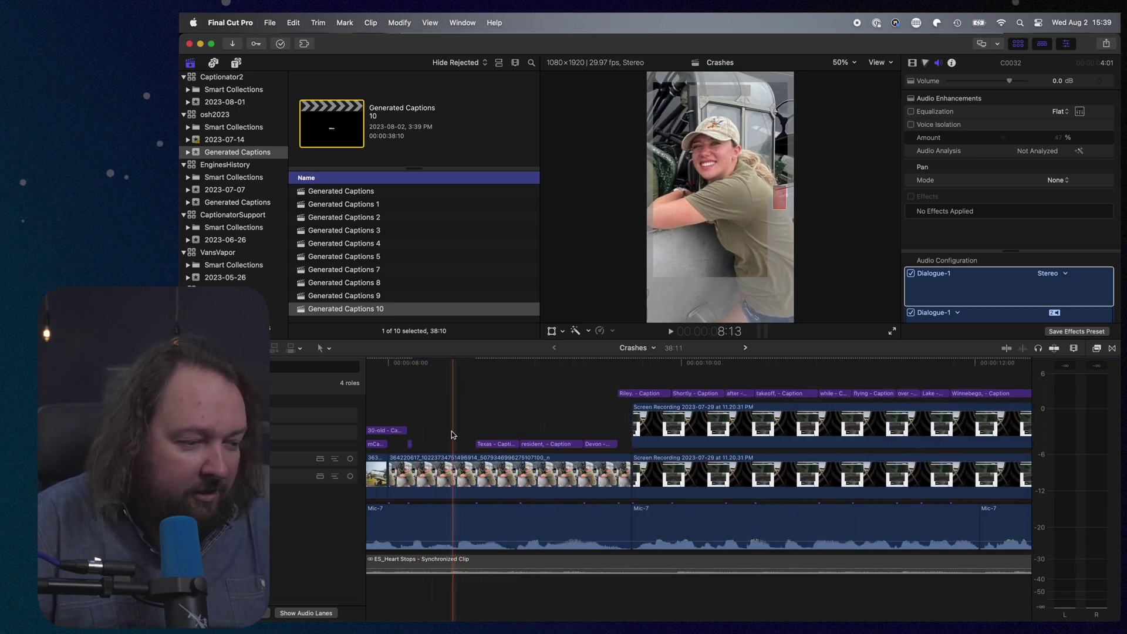
pyautogui.press('super+minus')
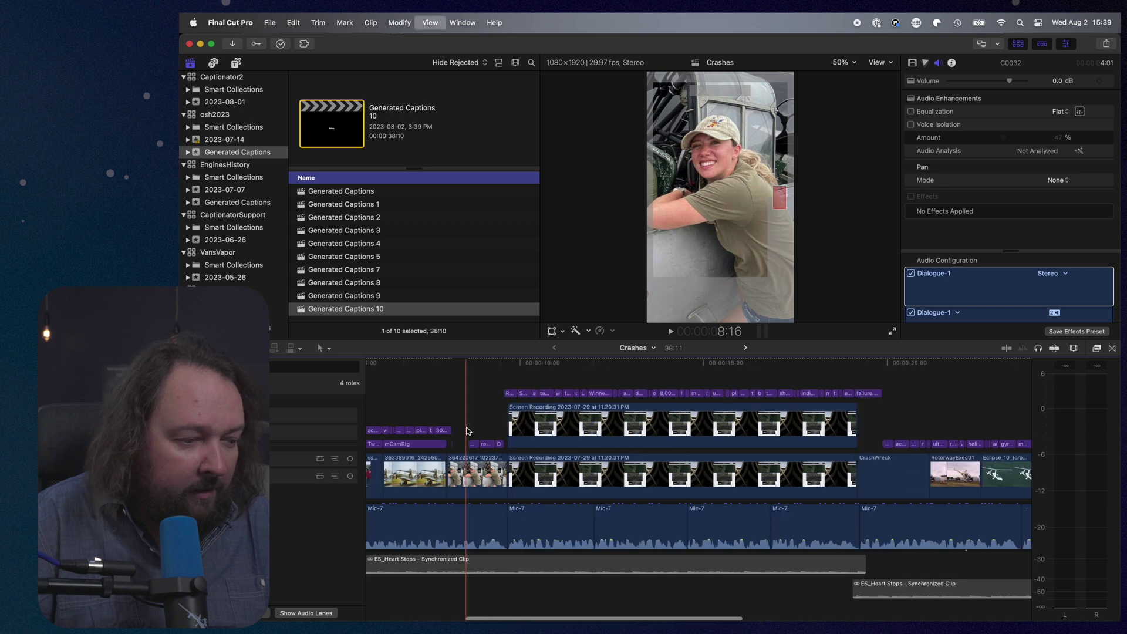
pyautogui.moveTo(459, 451); pyautogui.dragTo(499, 384)
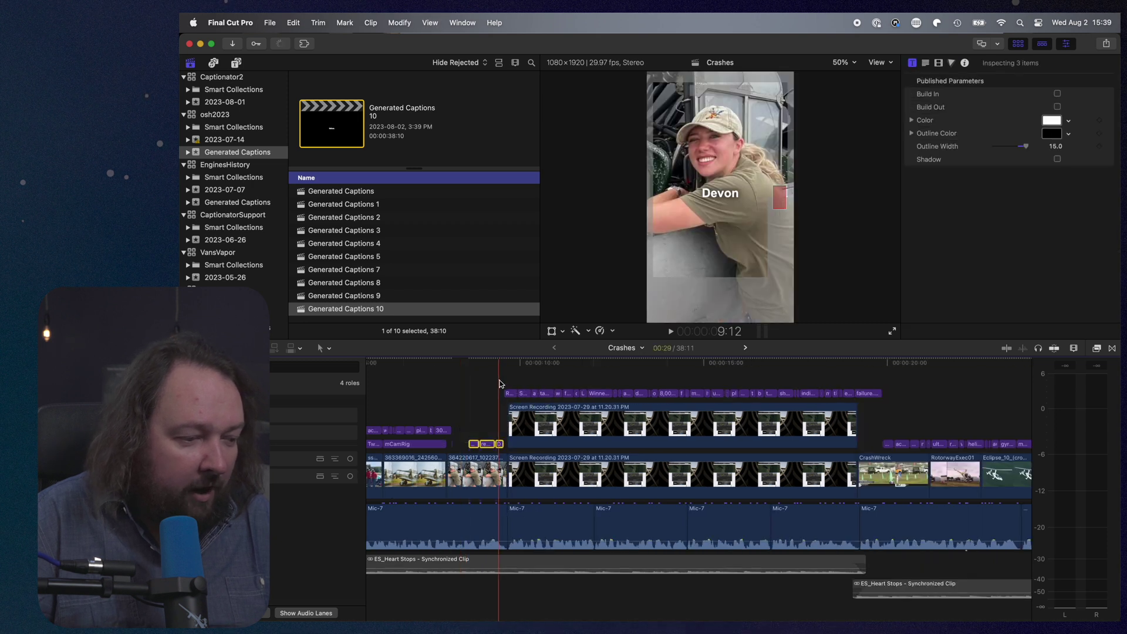
pyautogui.press('super+a')
pyautogui.press('super+minus')
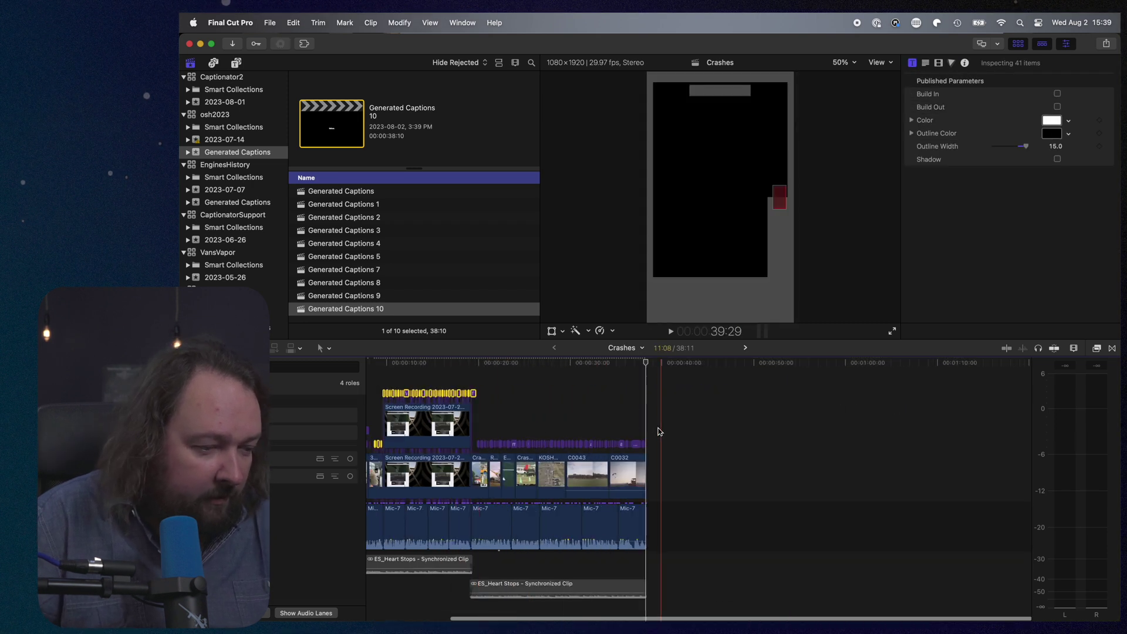
pyautogui.press('super+equal')
pyautogui.press('super+equal')
pyautogui.press('super+equal')
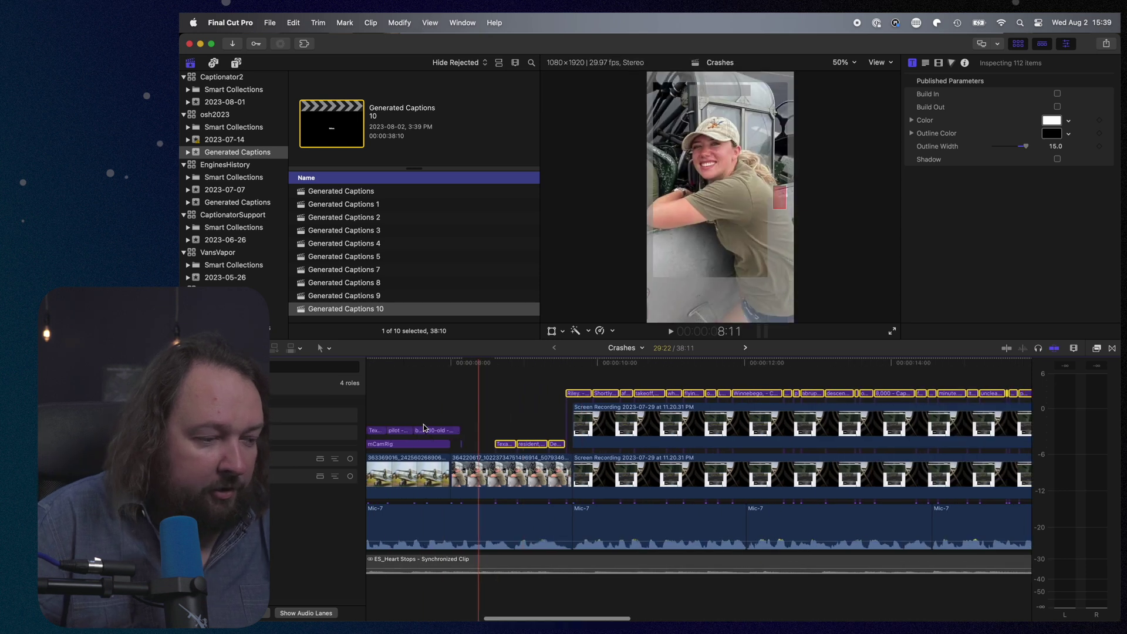
pyautogui.press('s')
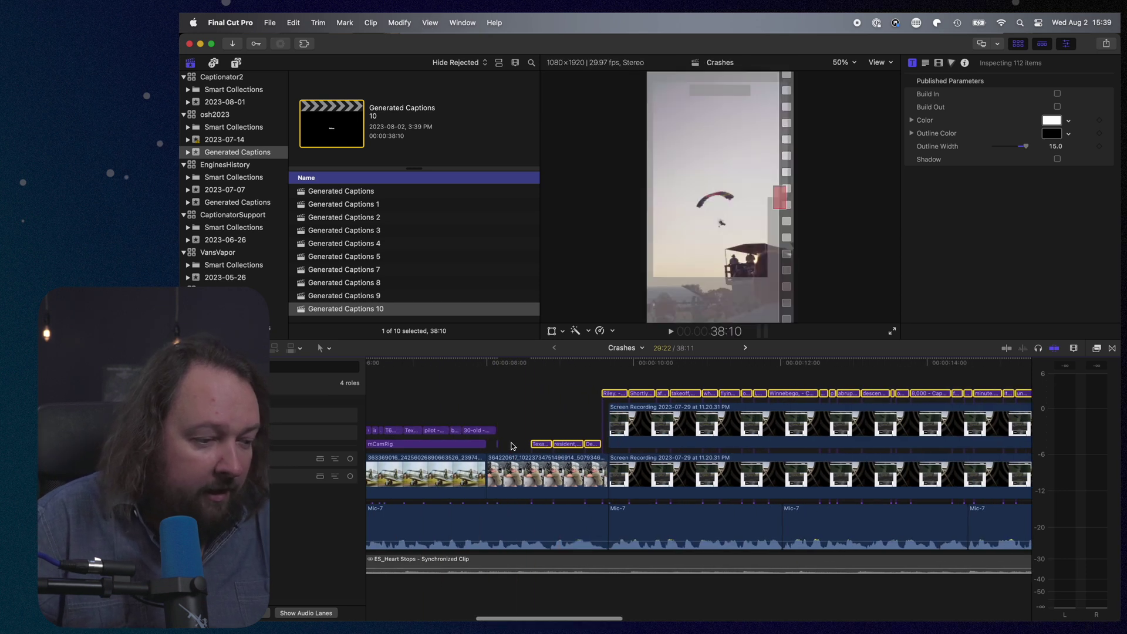
pyautogui.moveTo(513, 446)
pyautogui.mouseDown()
pyautogui.moveTo(503, 447)
pyautogui.moveTo(513, 446)
pyautogui.mouseUp()
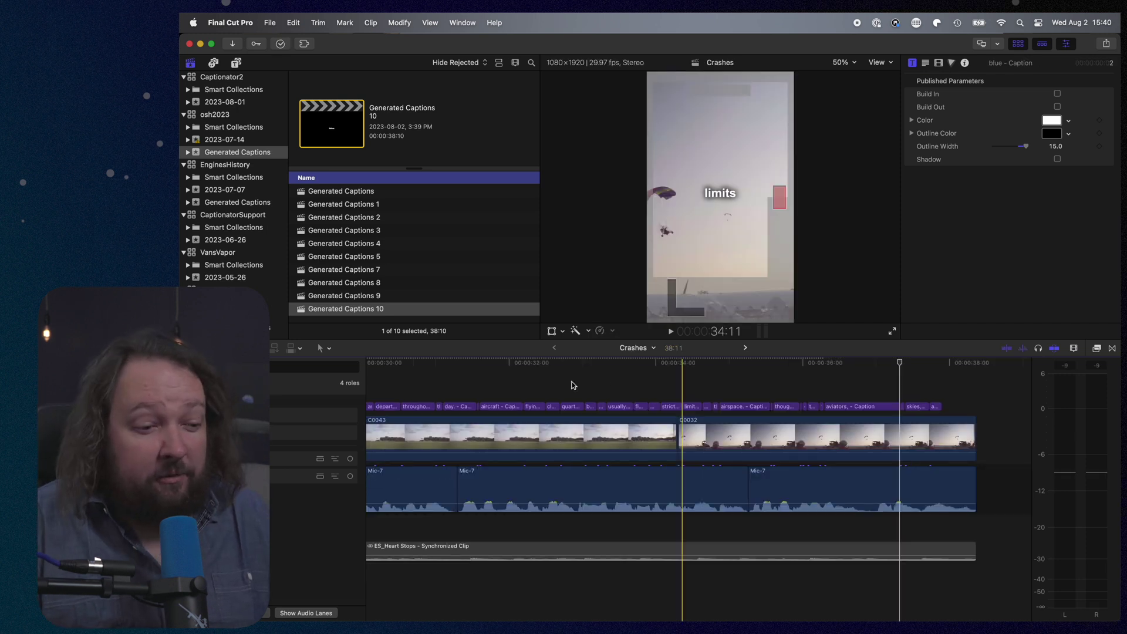
pyautogui.press('space')
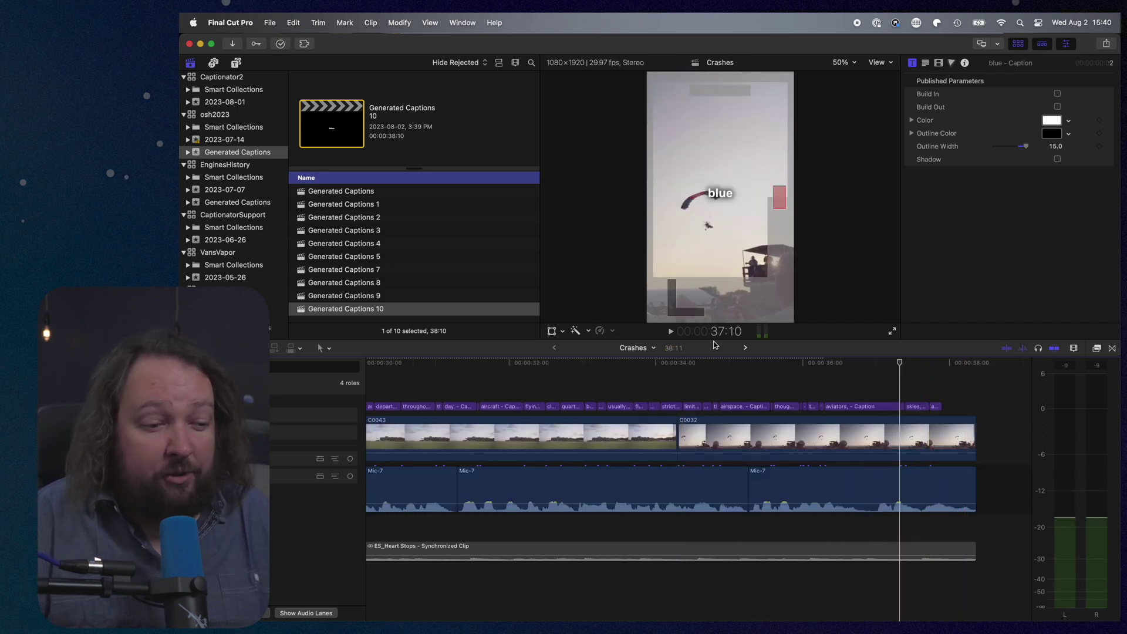
# Compare the final caption clip in Generated Captions 10 against Crashes.
pyautogui.click(744, 348)
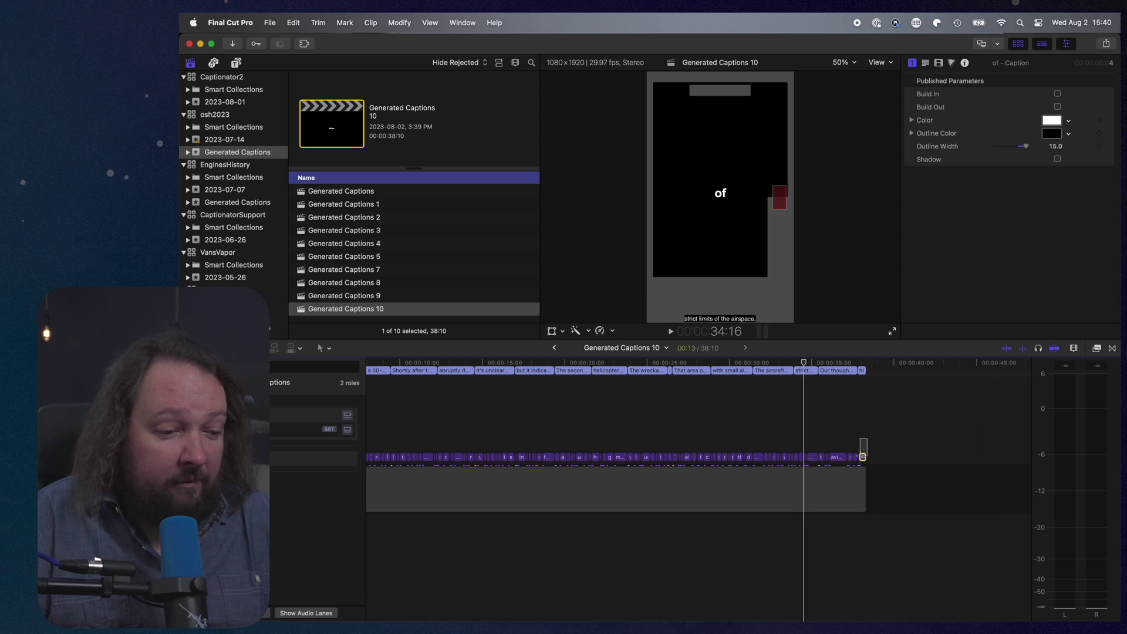
pyautogui.click(863, 457)
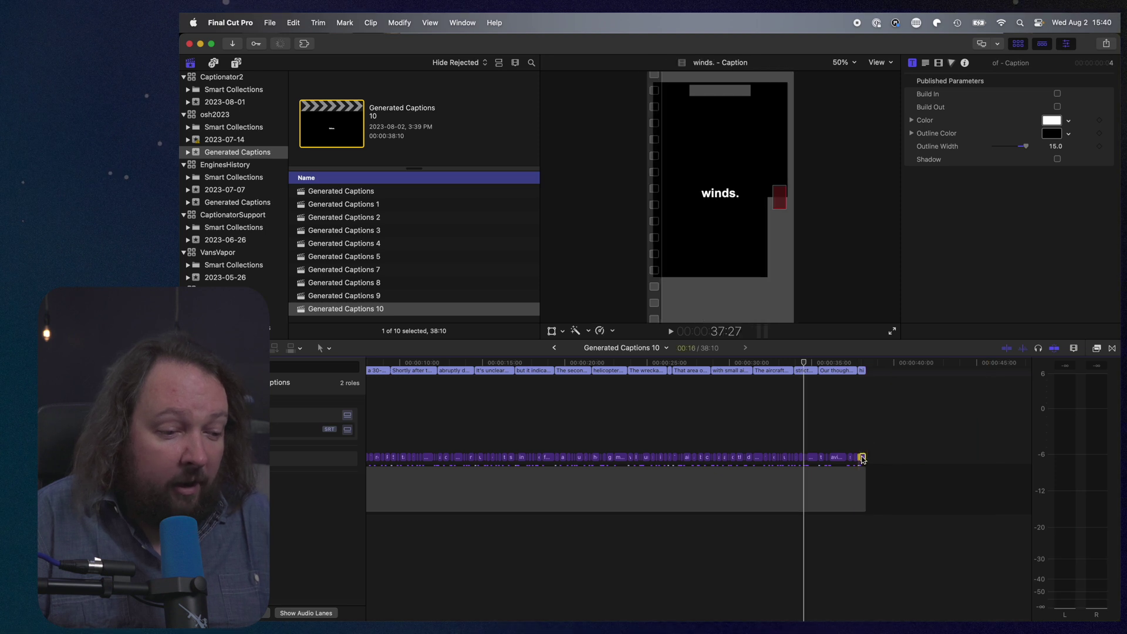
pyautogui.click(556, 348)
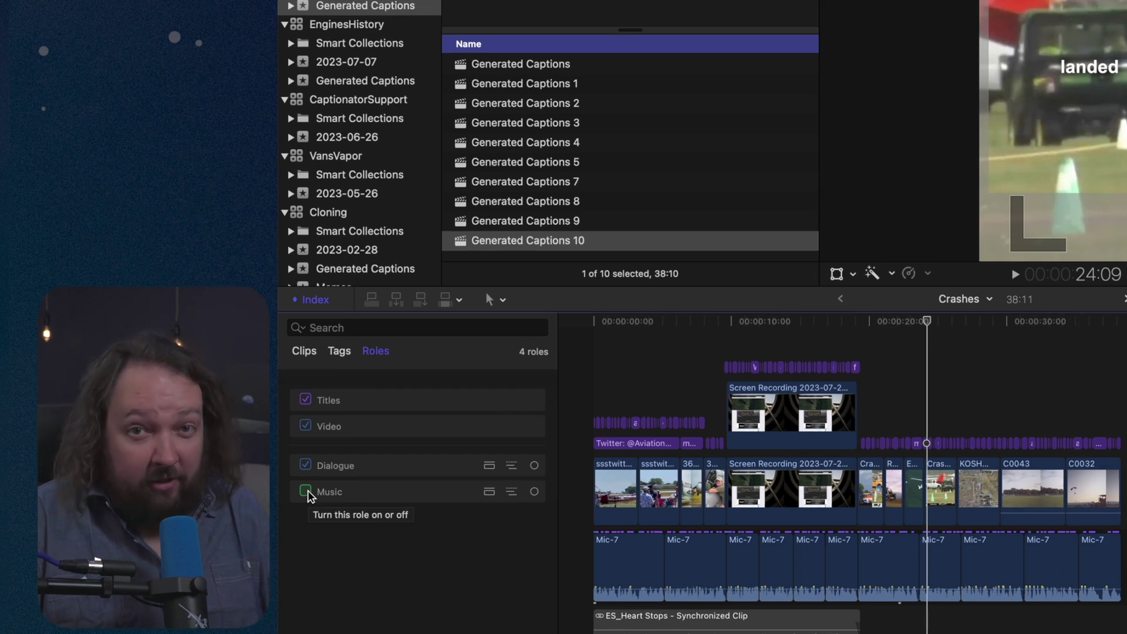
# Tick the Music role to re-enable the ES_Heart Stops music clips.
pyautogui.click(305, 491)
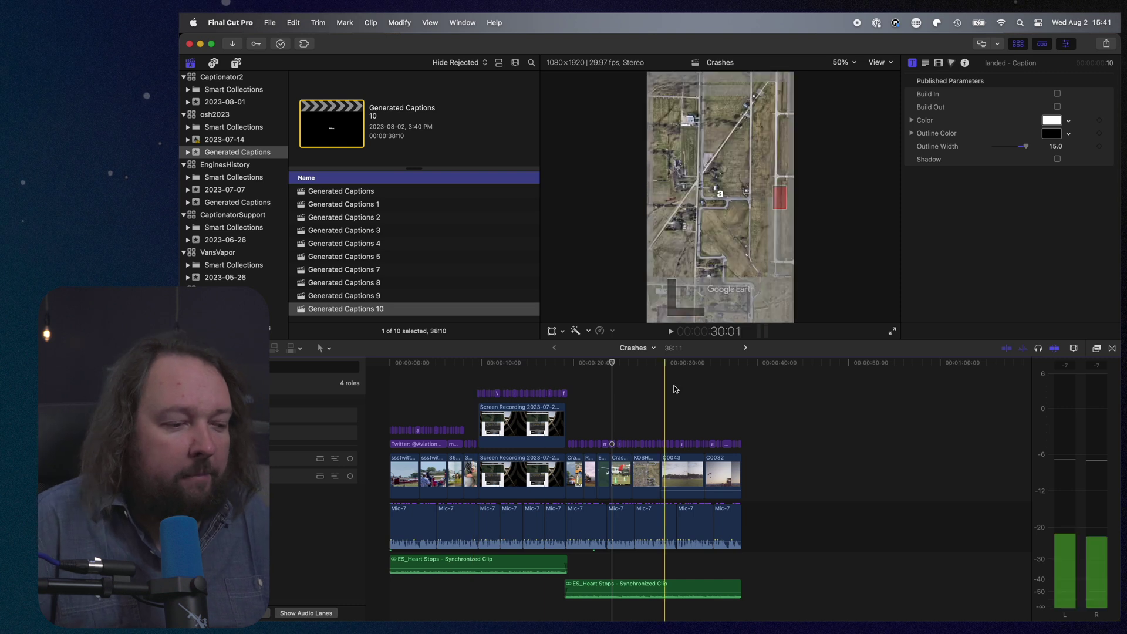
# Select all Crashes captions and drag them up to Y position 276 px with the Transform control.
pyautogui.moveTo(761, 424); pyautogui.dragTo(566, 442)
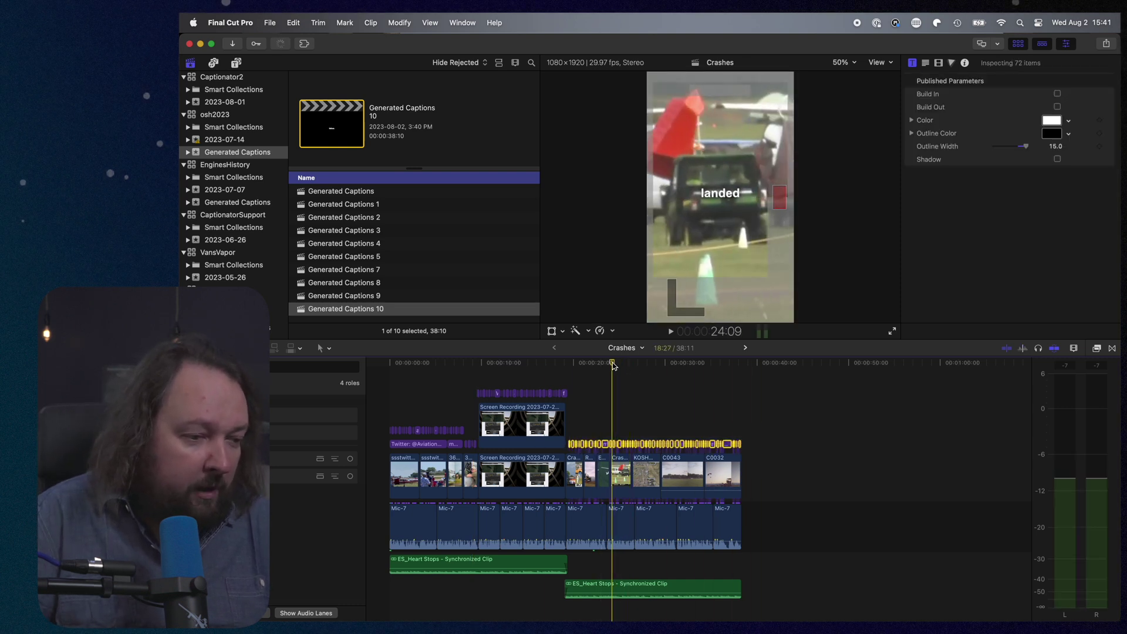
pyautogui.moveTo(614, 365); pyautogui.dragTo(672, 365)
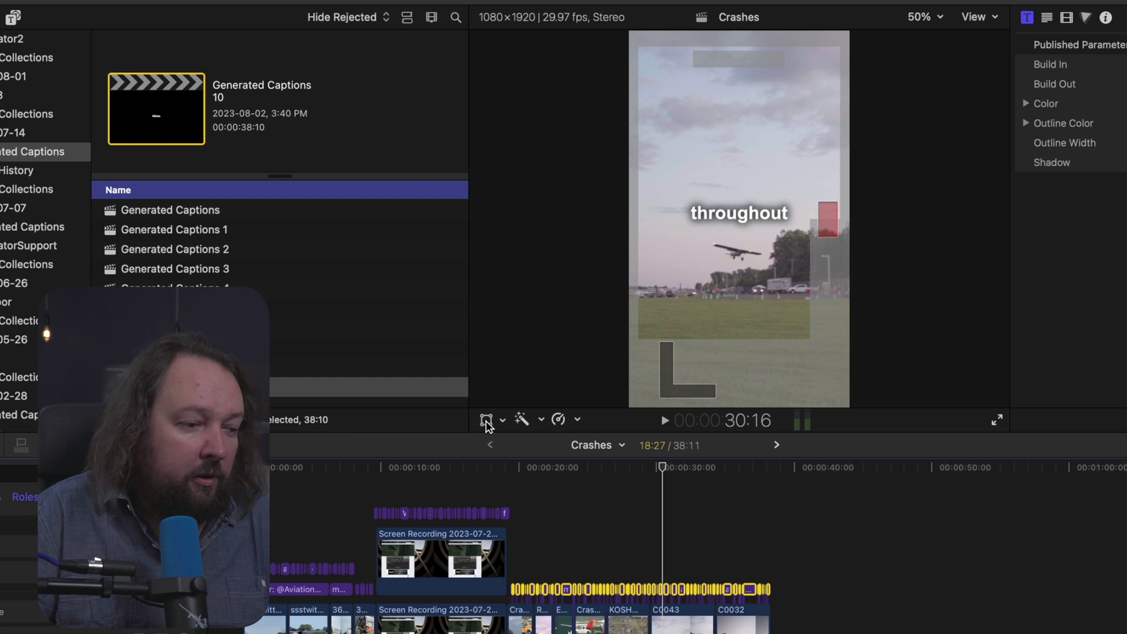
pyautogui.click(486, 420)
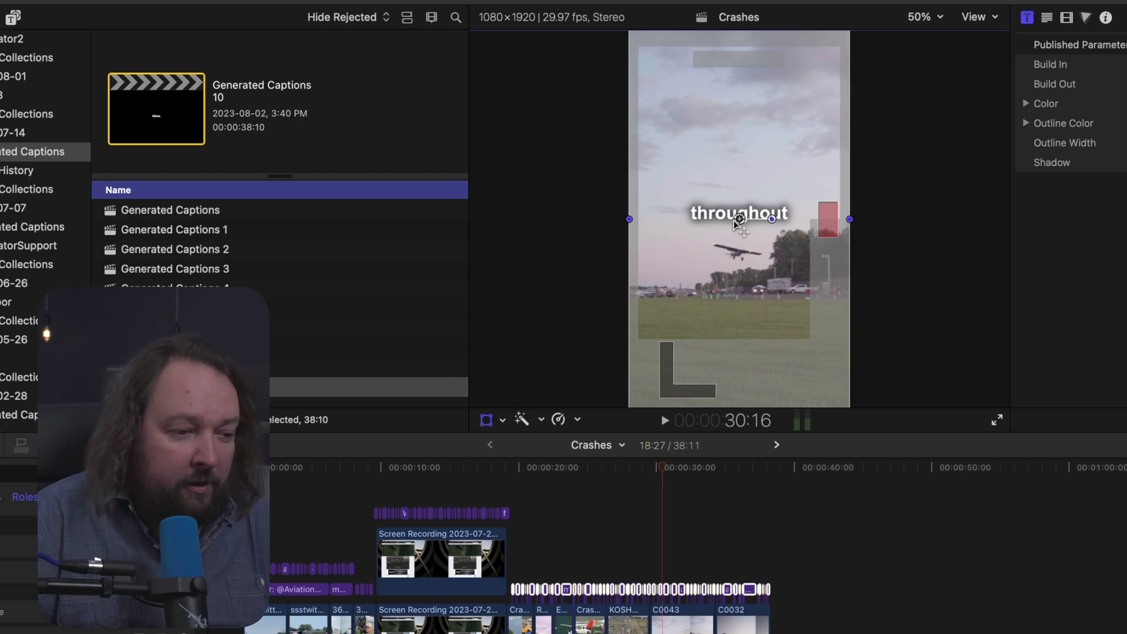
pyautogui.moveTo(740, 220); pyautogui.dragTo(740, 162)
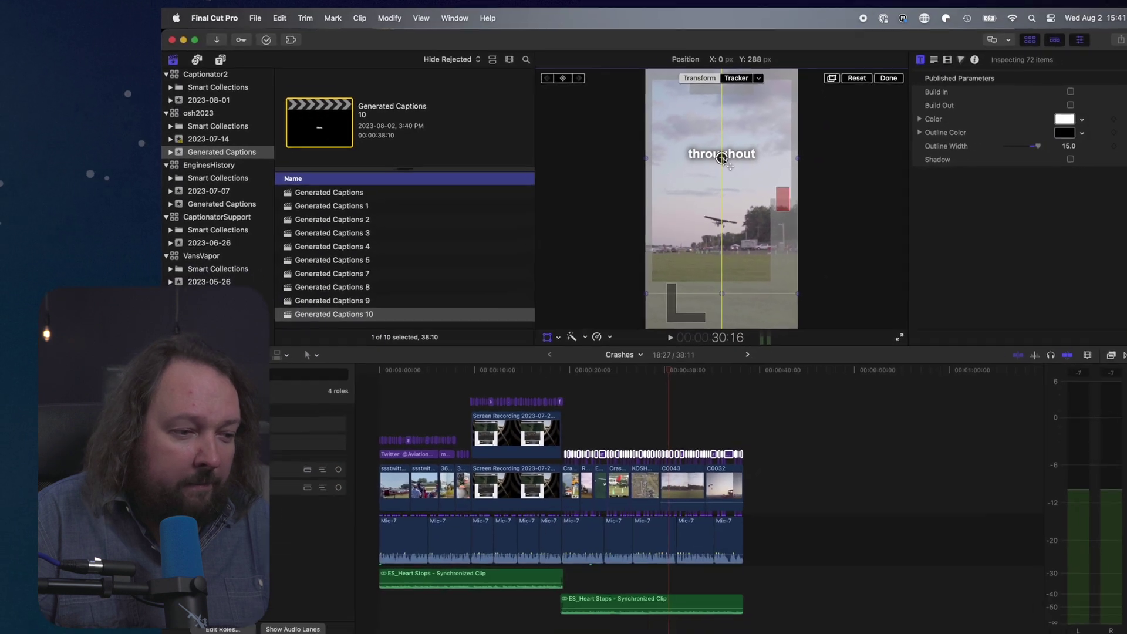
pyautogui.click(553, 332)
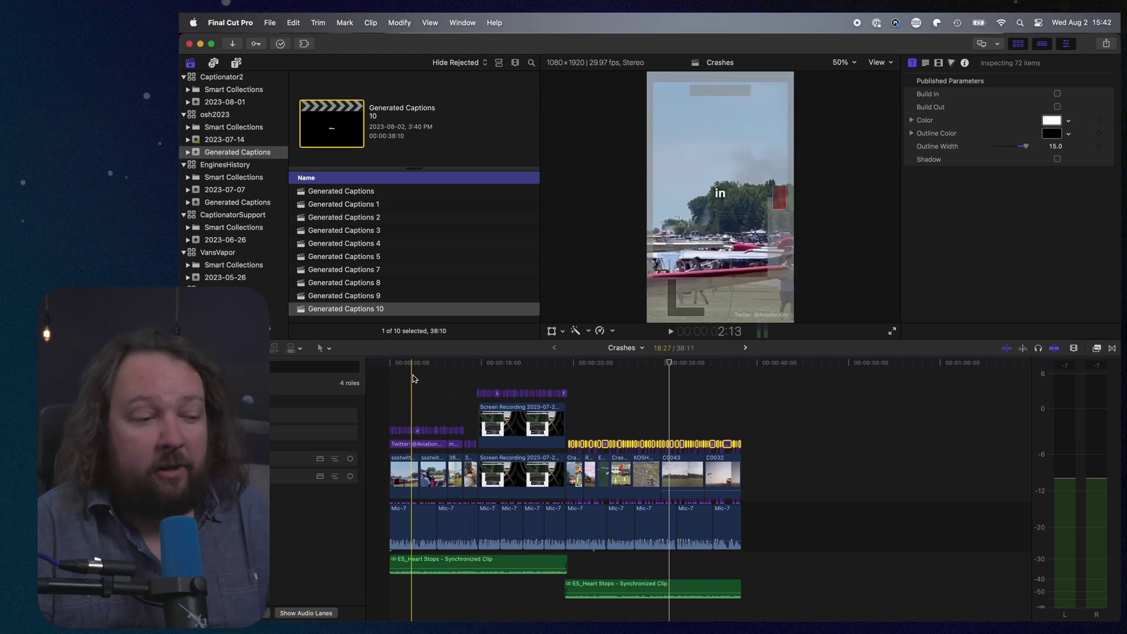
pyautogui.click(588, 391)
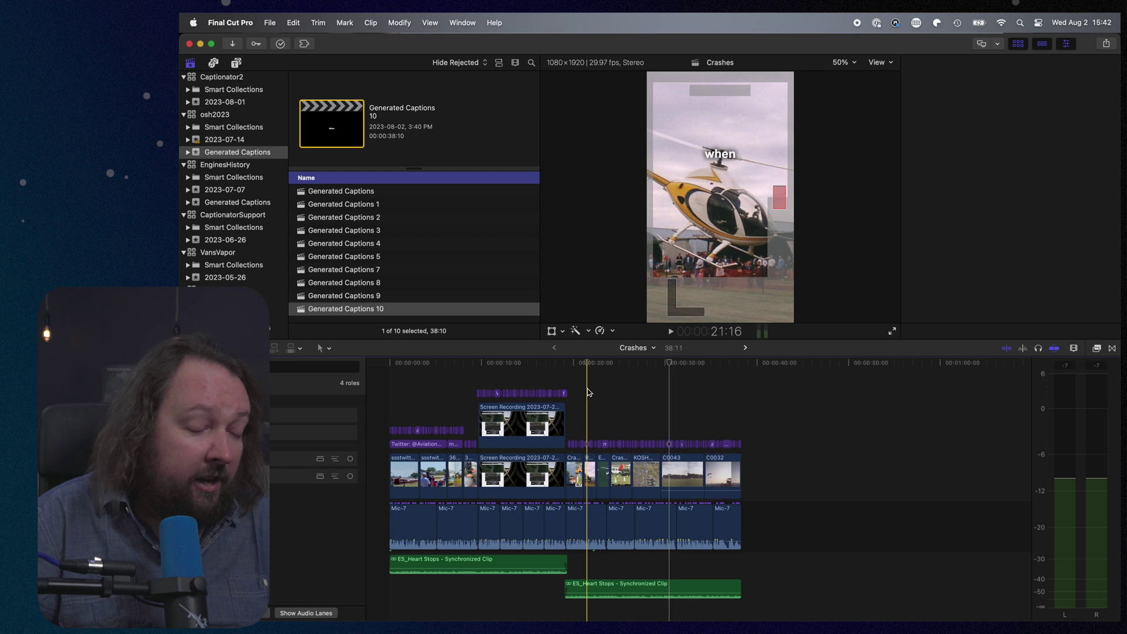
pyautogui.press('super+equal')
pyautogui.press('super+equal')
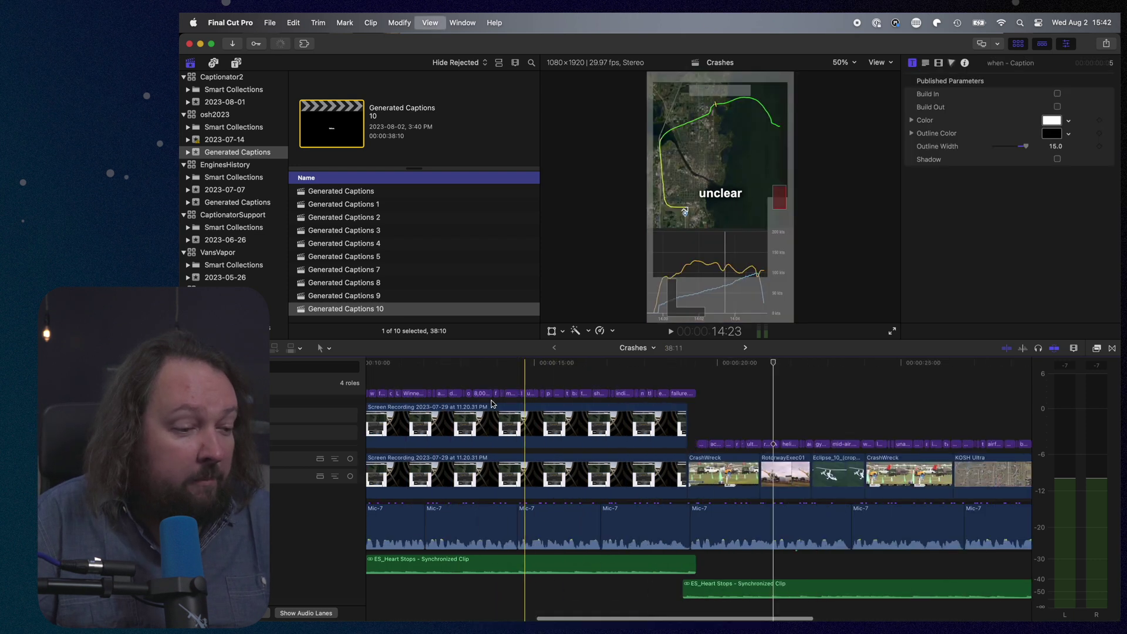
pyautogui.hscroll(-5, 445, 395)
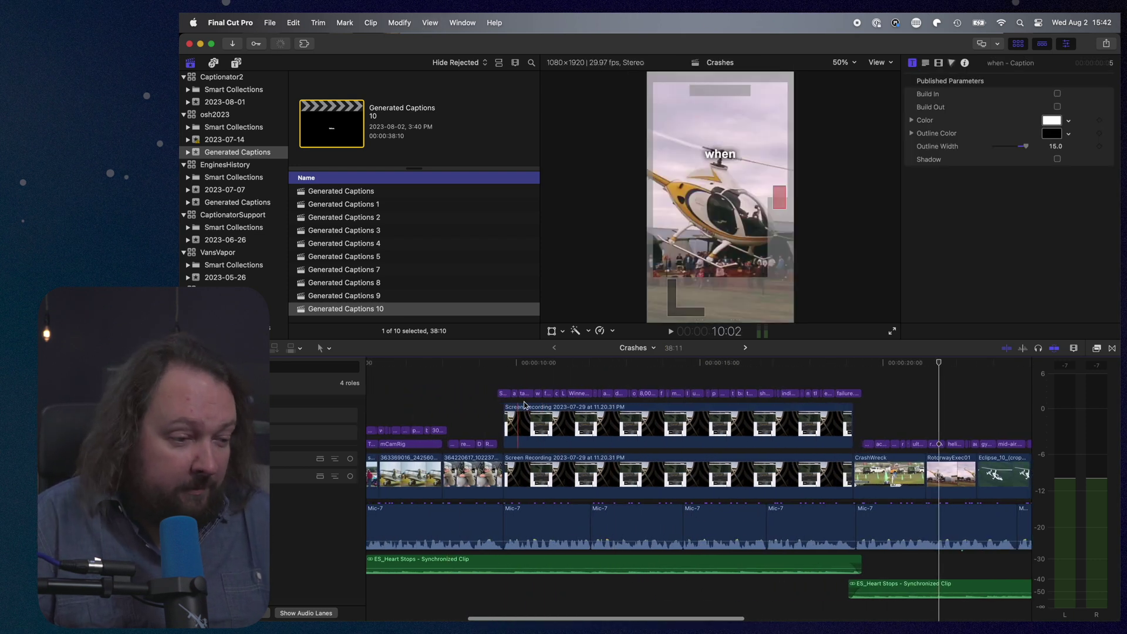
# Change the Winnebego, caption's face colour to light blue in the inspector.
pyautogui.click(571, 393)
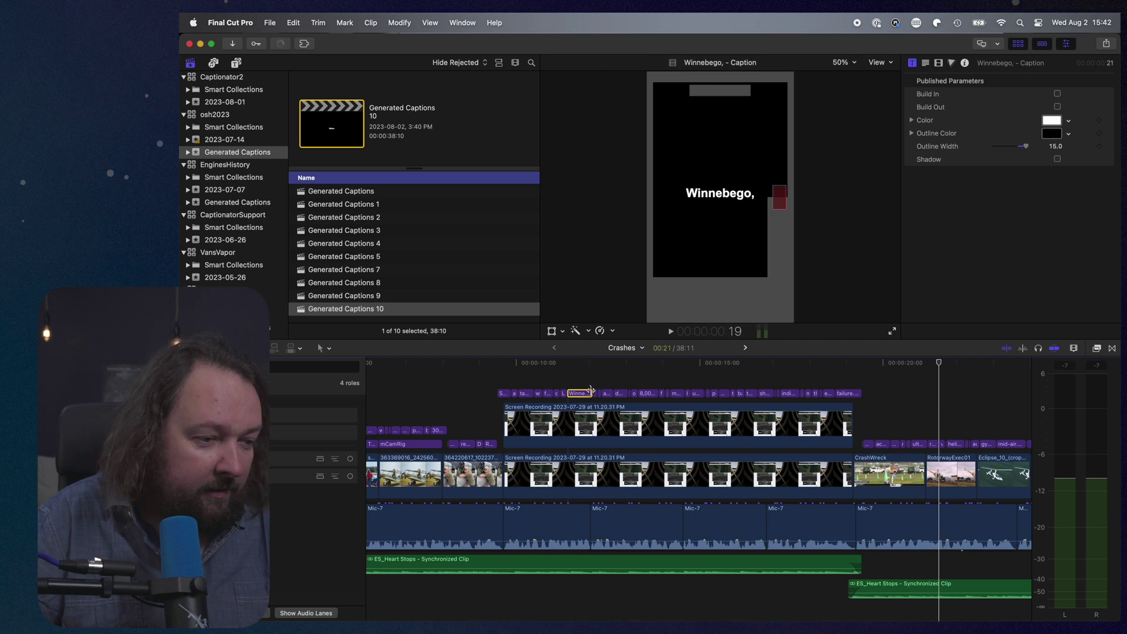
pyautogui.click(576, 363)
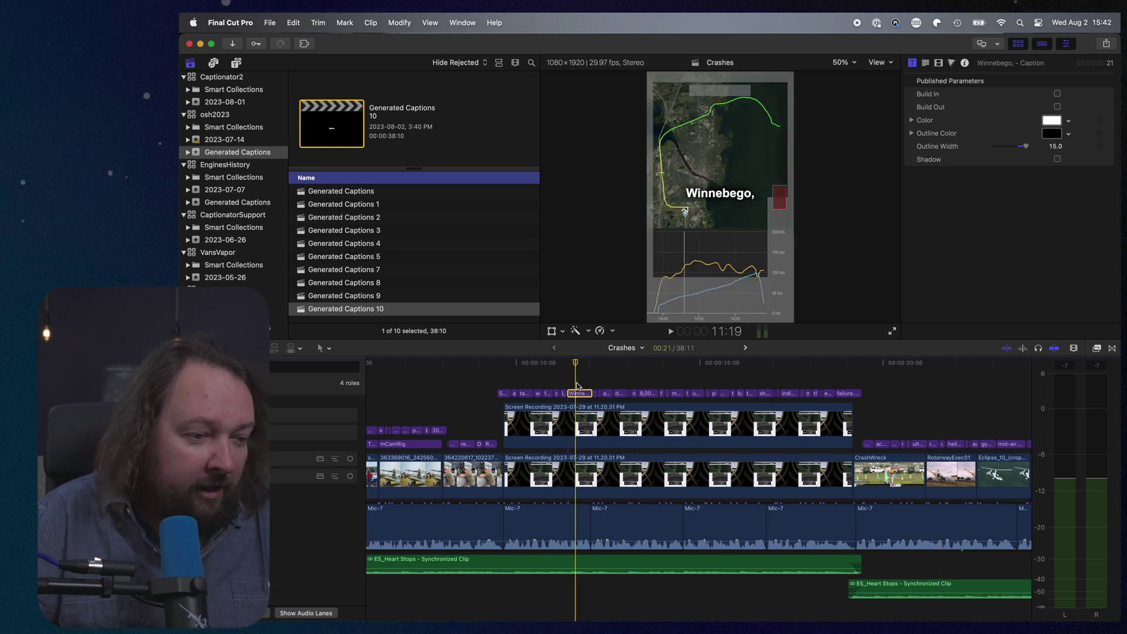
pyautogui.click(926, 66)
pyautogui.scroll(-10, 1001, 253)
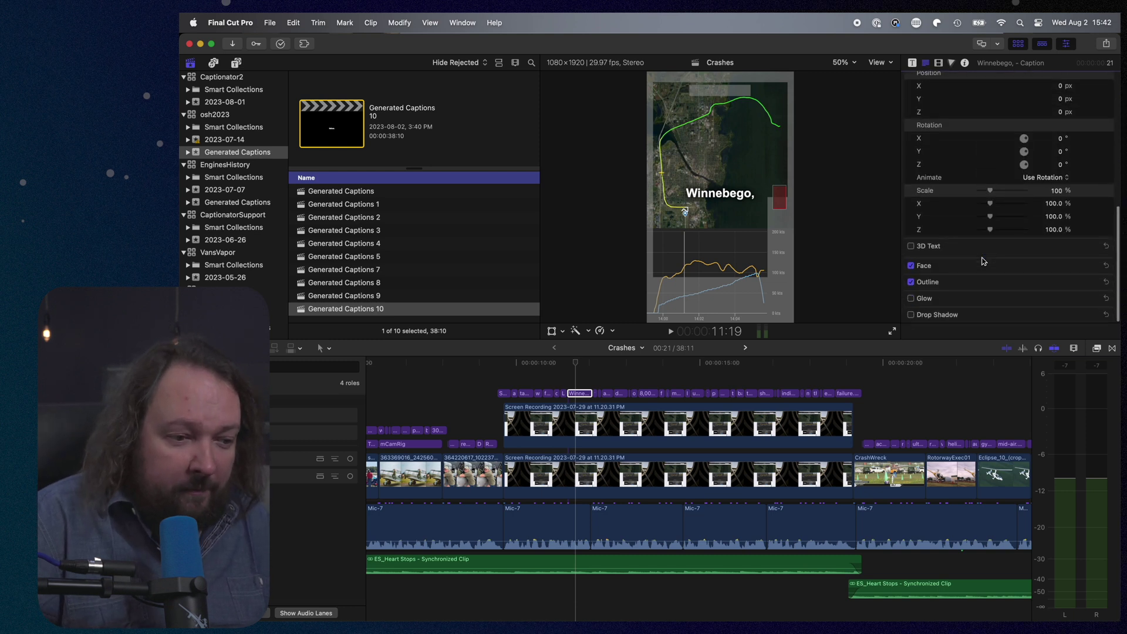
pyautogui.click(1094, 267)
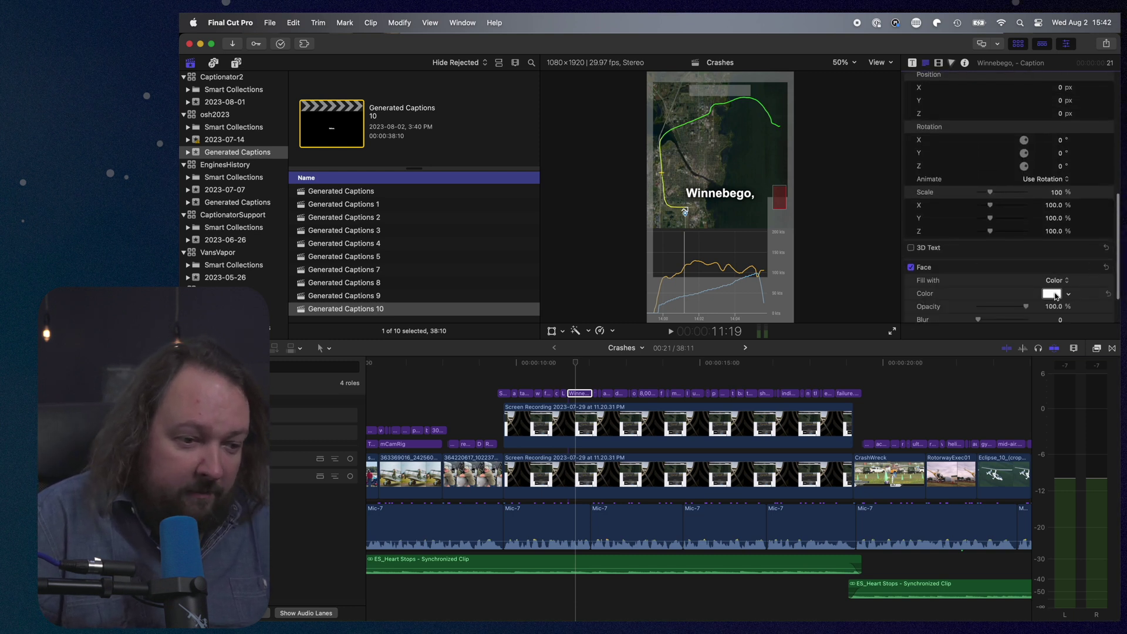
pyautogui.click(1066, 294)
pyautogui.moveTo(1057, 345); pyautogui.dragTo(1027, 360)
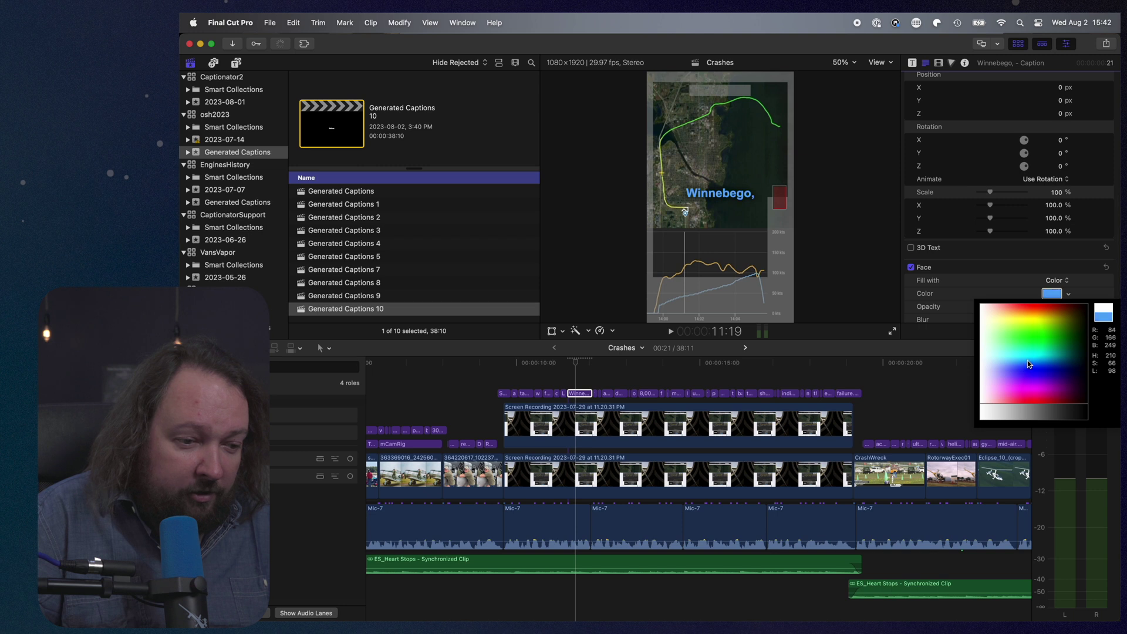
pyautogui.press('Escape')
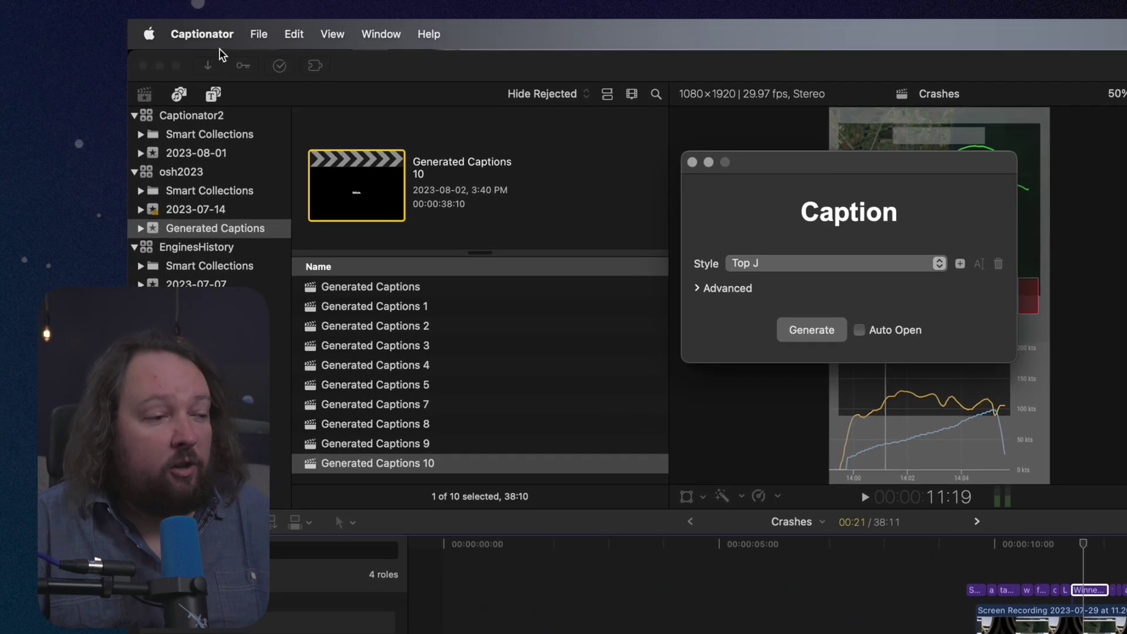
pyautogui.click(205, 35)
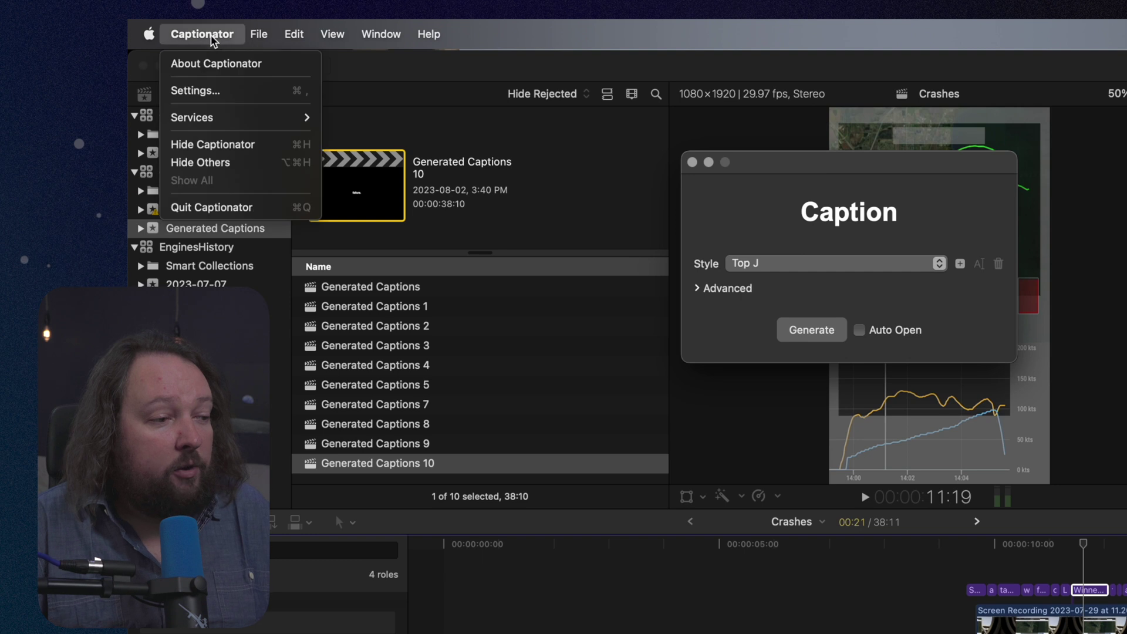
pyautogui.click(208, 90)
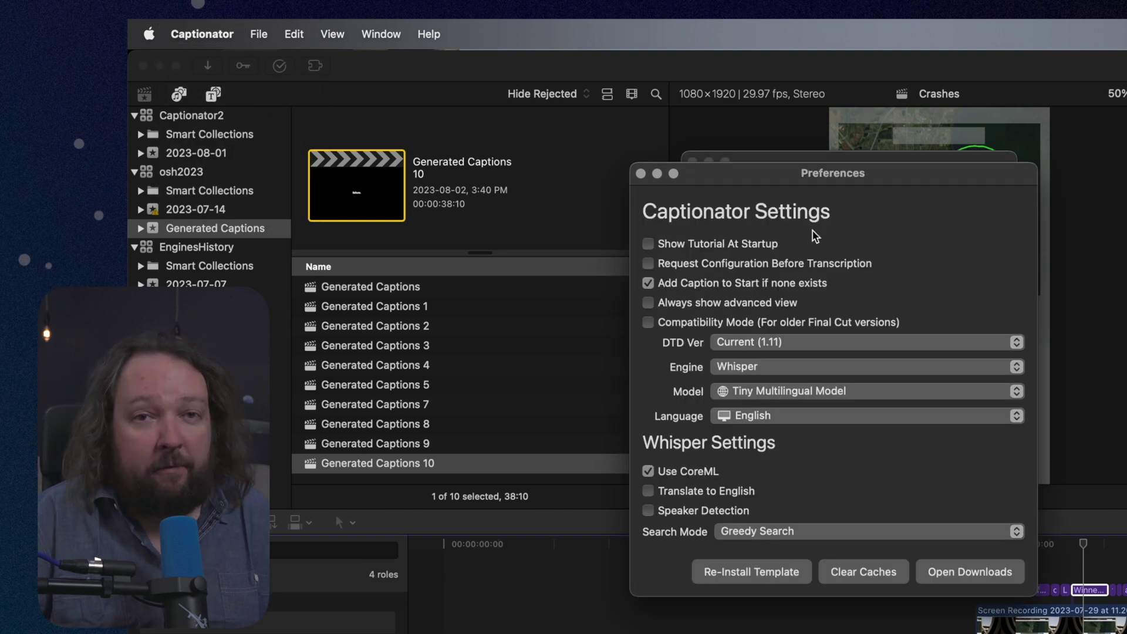
pyautogui.click(769, 373)
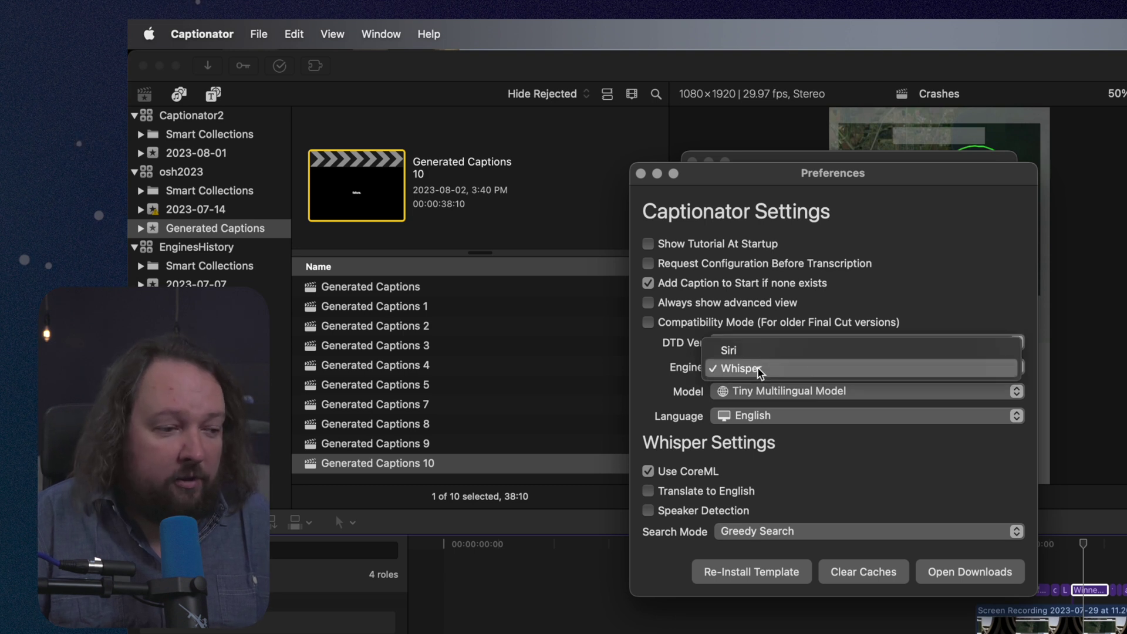
pyautogui.click(760, 370)
pyautogui.click(784, 394)
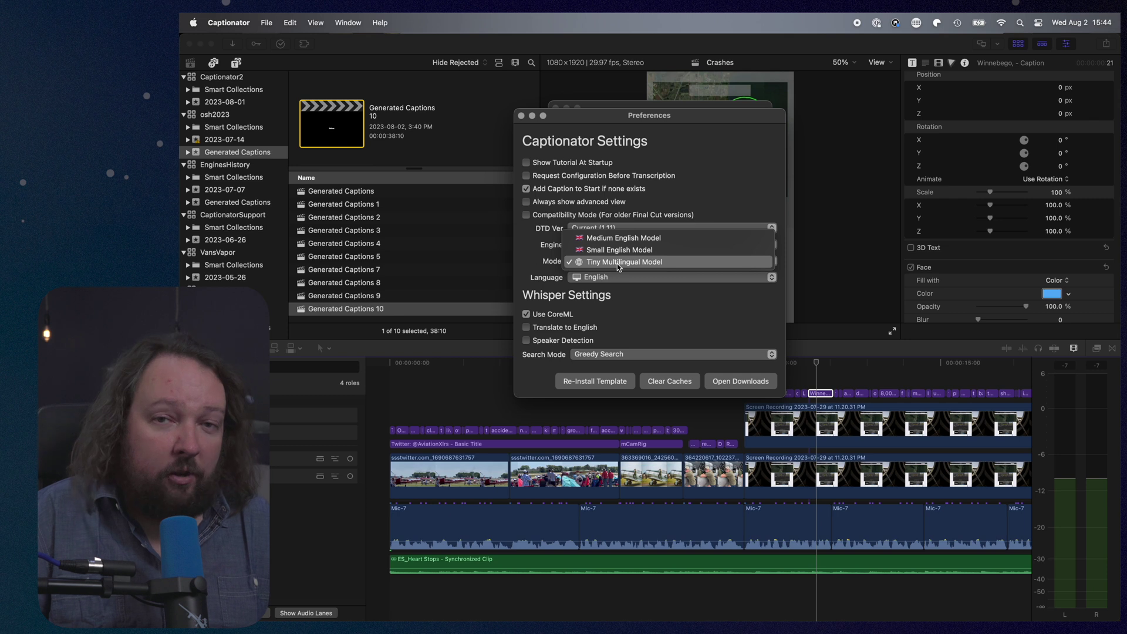
pyautogui.click(618, 263)
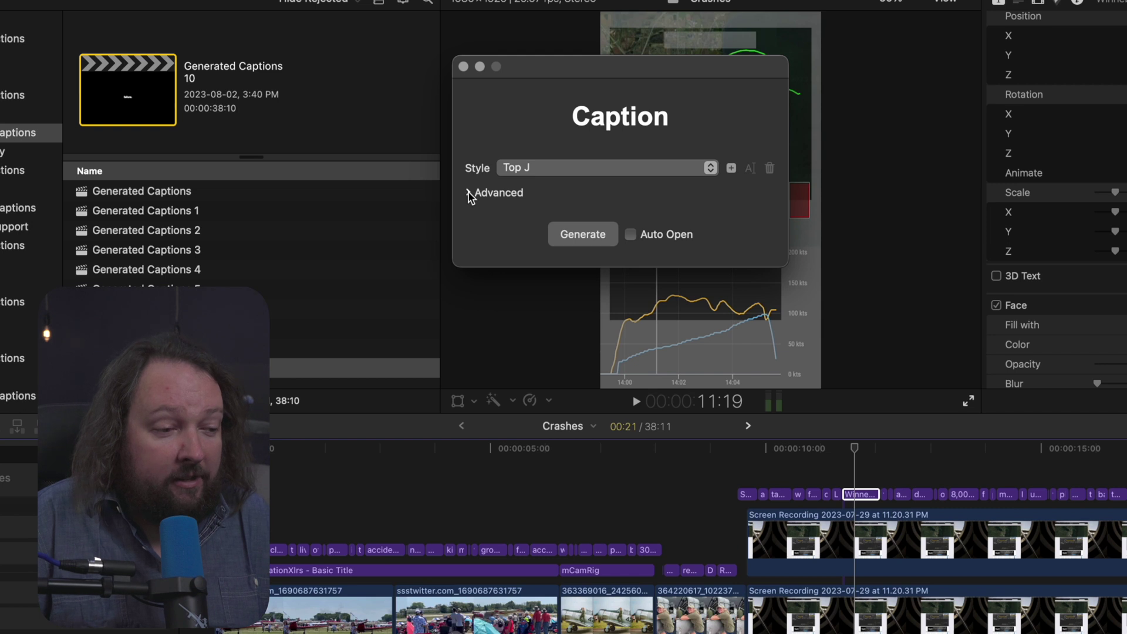
# Set Titles to Words Min 5 and Multi-Line 2, then regroup the transcript.
pyautogui.click(468, 193)
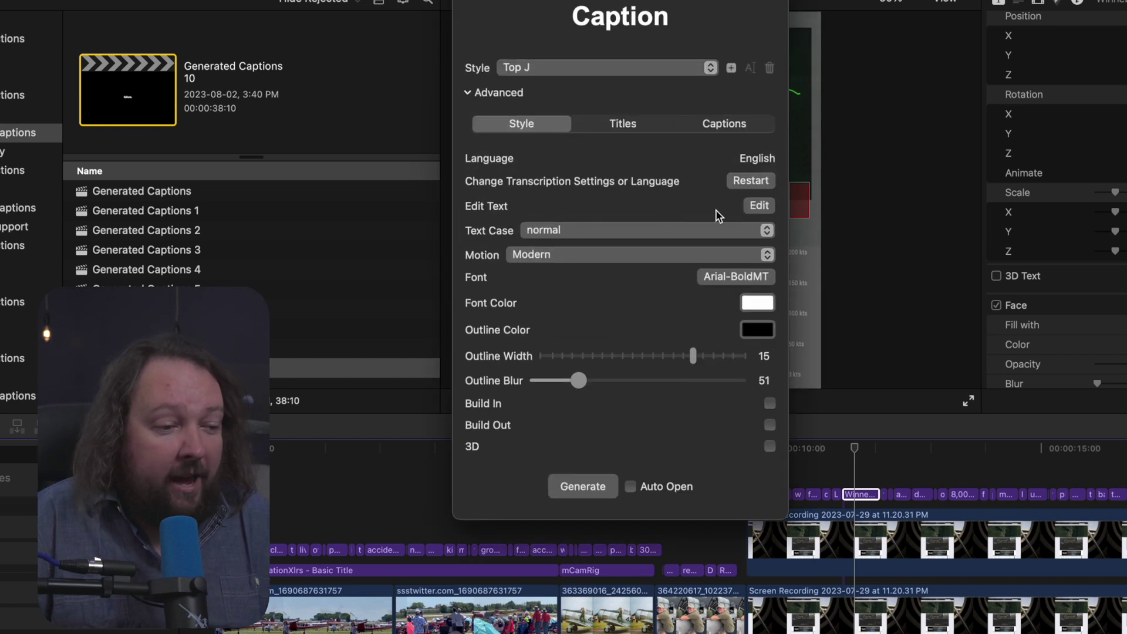
pyautogui.click(757, 209)
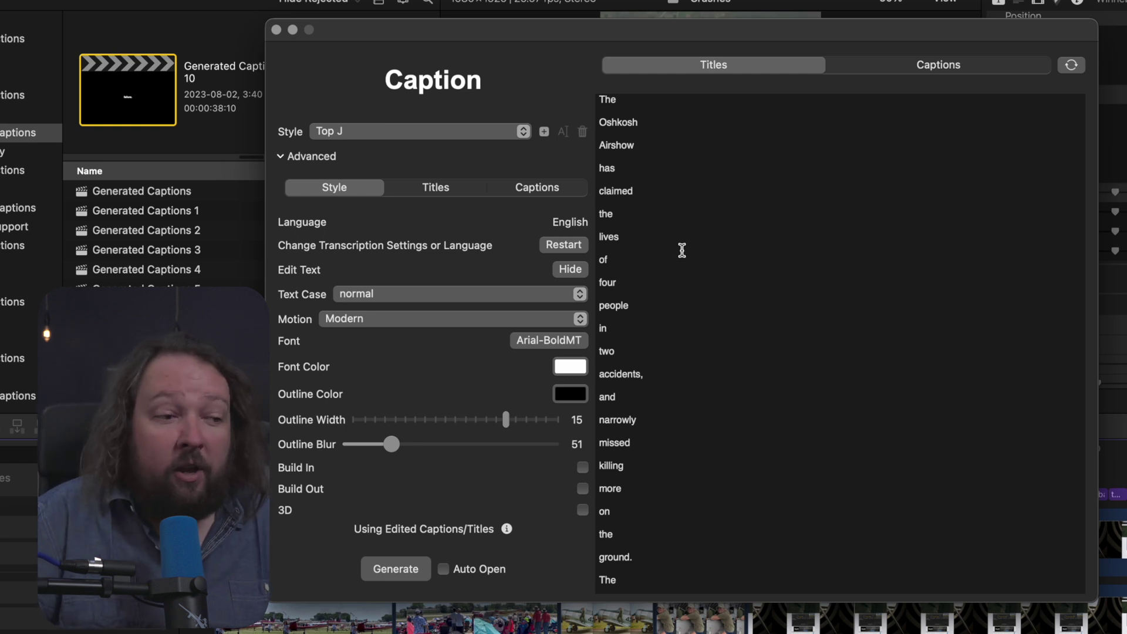
pyautogui.click(438, 188)
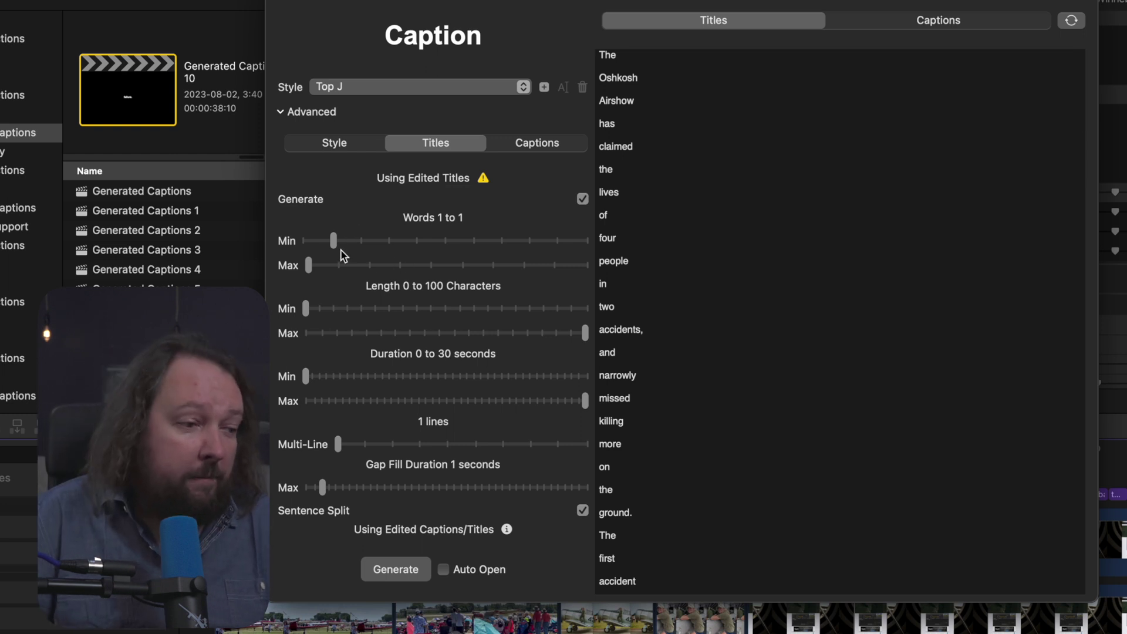
pyautogui.moveTo(335, 244); pyautogui.dragTo(440, 249)
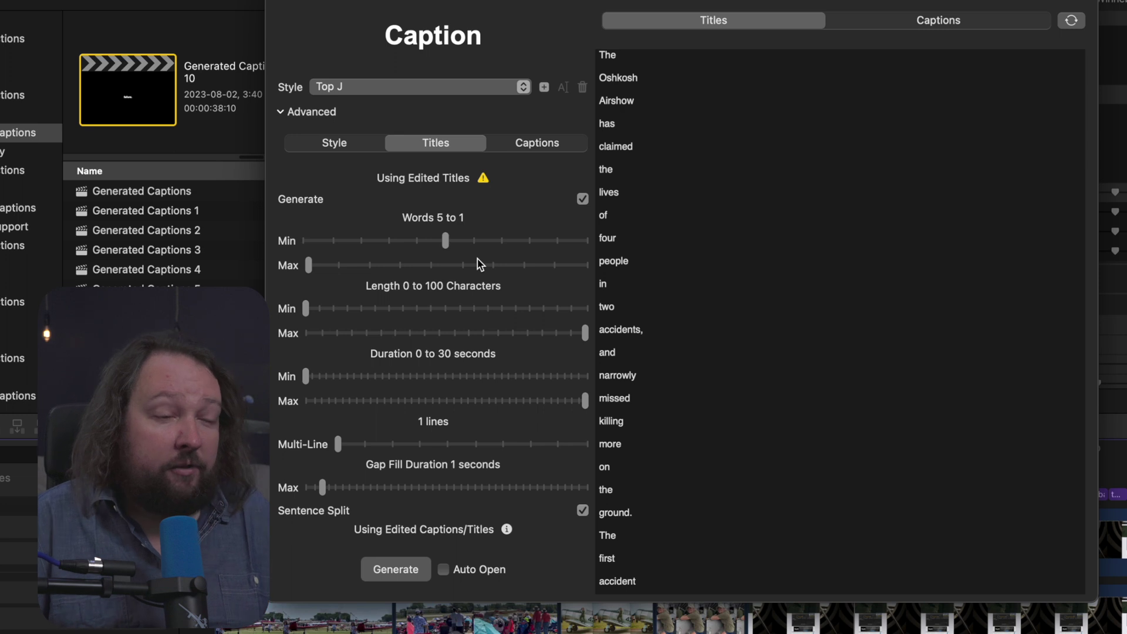
pyautogui.moveTo(339, 444); pyautogui.dragTo(359, 445)
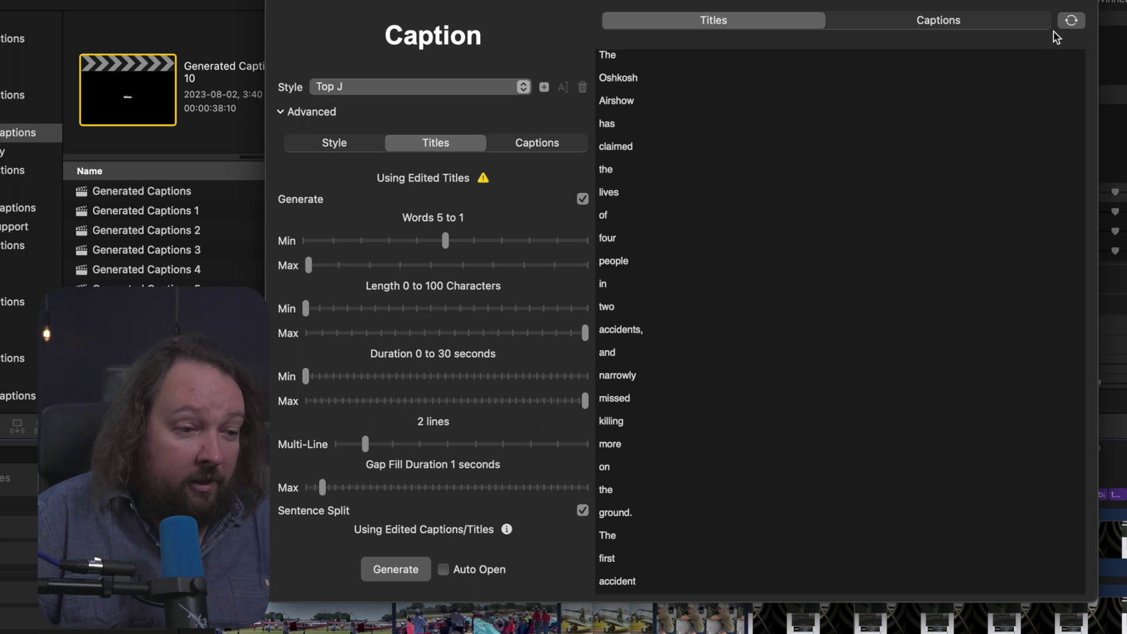
pyautogui.click(1072, 21)
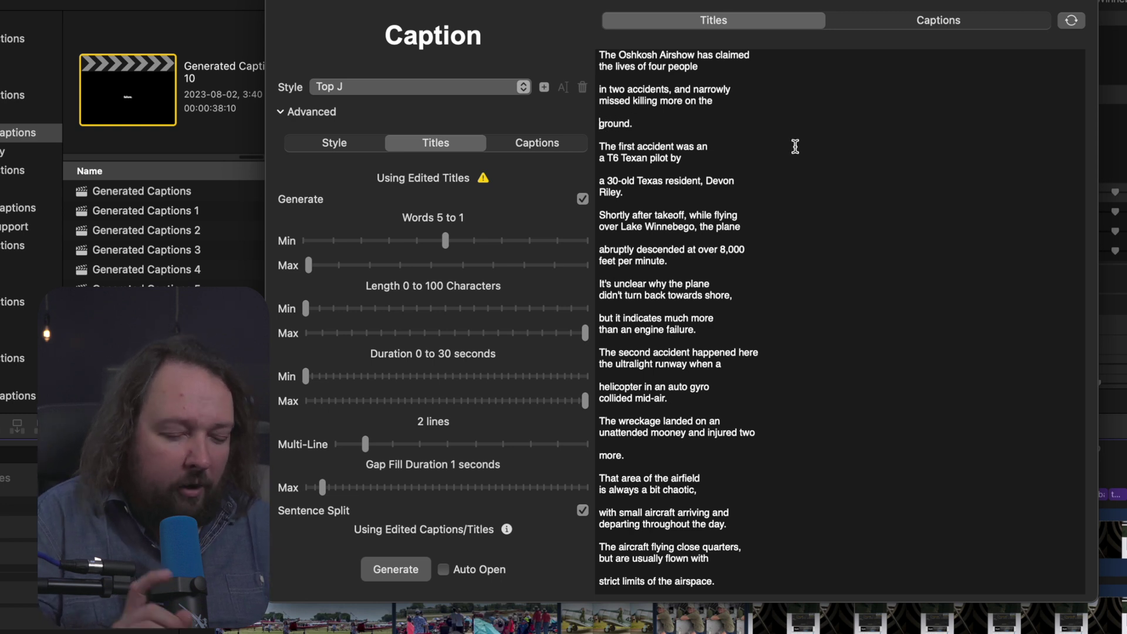
# Remove the line breaks before 'ground.' and 'more.' so they join the lines above.
pyautogui.click(712, 101)
pyautogui.press('Delete')
pyautogui.press('Delete')
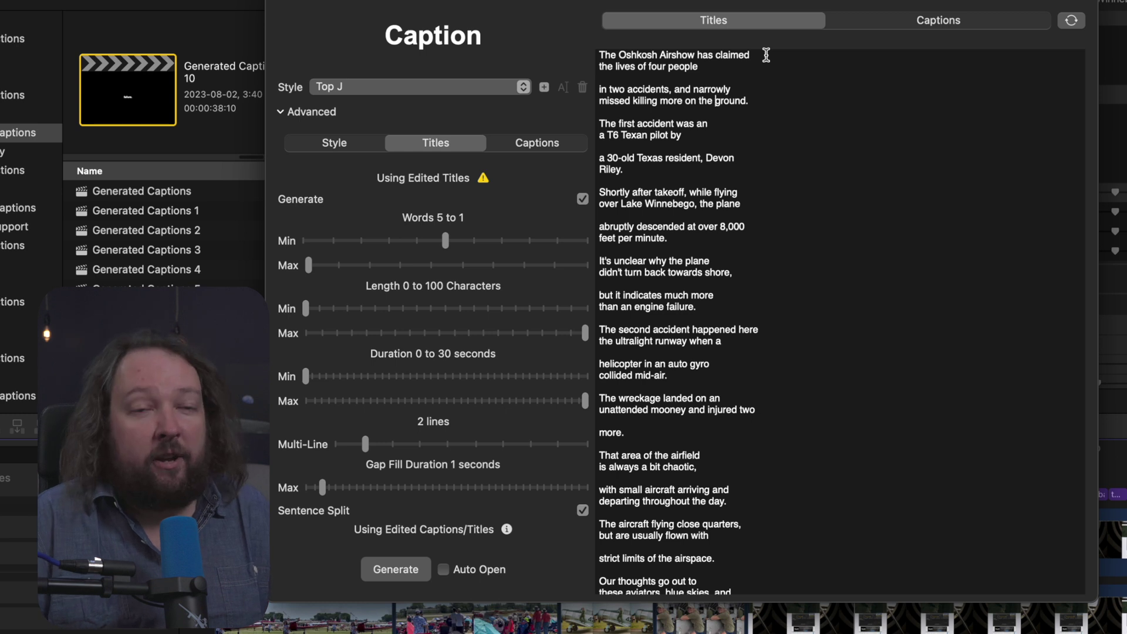
pyautogui.scroll(-2, 751, 235)
pyautogui.click(765, 418)
pyautogui.press('BackSpace')
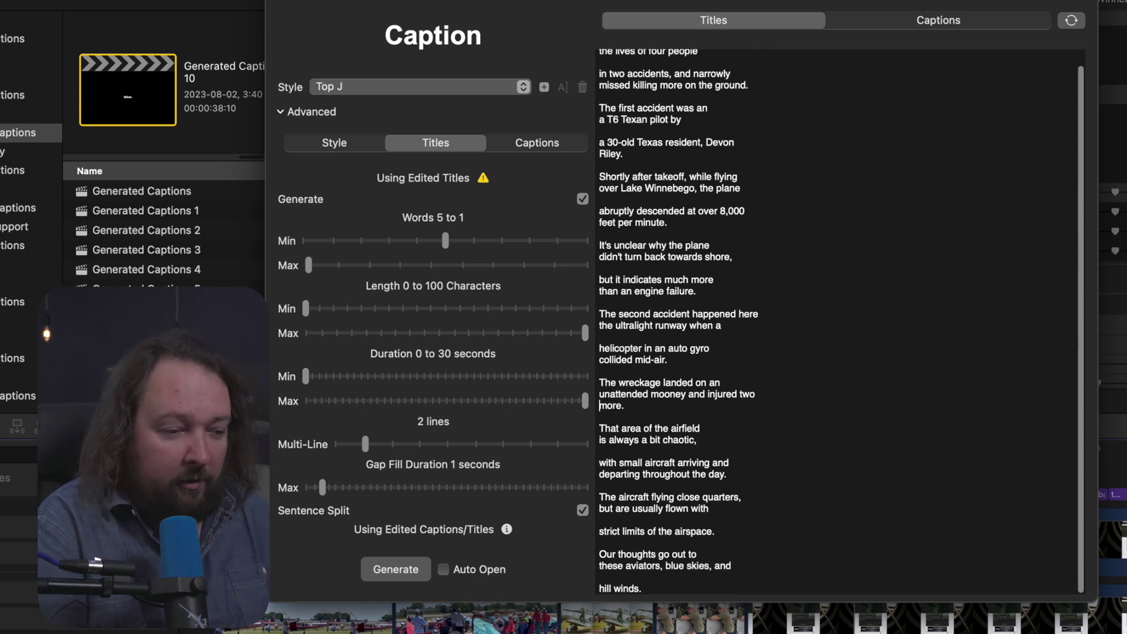
pyautogui.press('BackSpace')
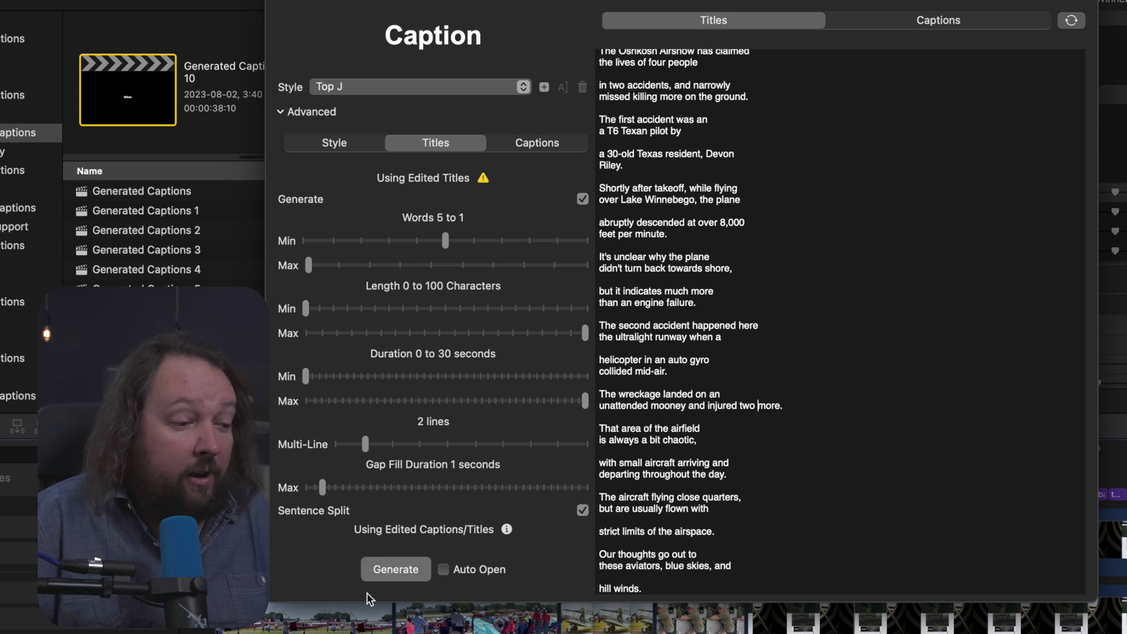
# Generate captions with Auto Open into osh2023, keep both, and open Generated Captions 11.
pyautogui.click(443, 569)
pyautogui.click(399, 572)
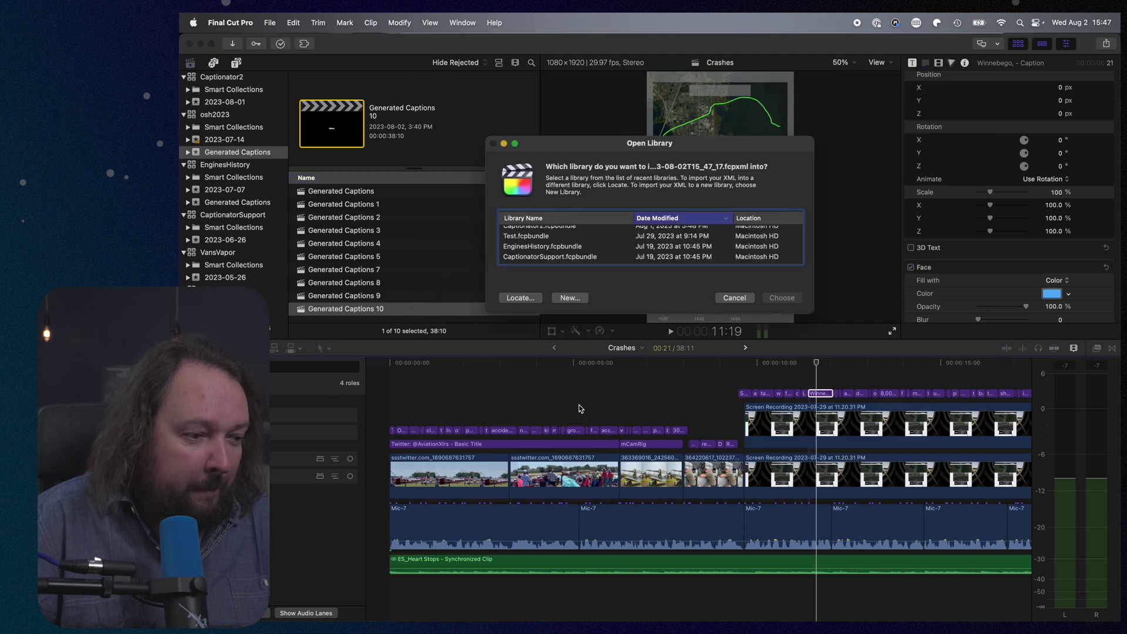
pyautogui.scroll(2, 550, 223)
pyautogui.doubleClick(536, 236)
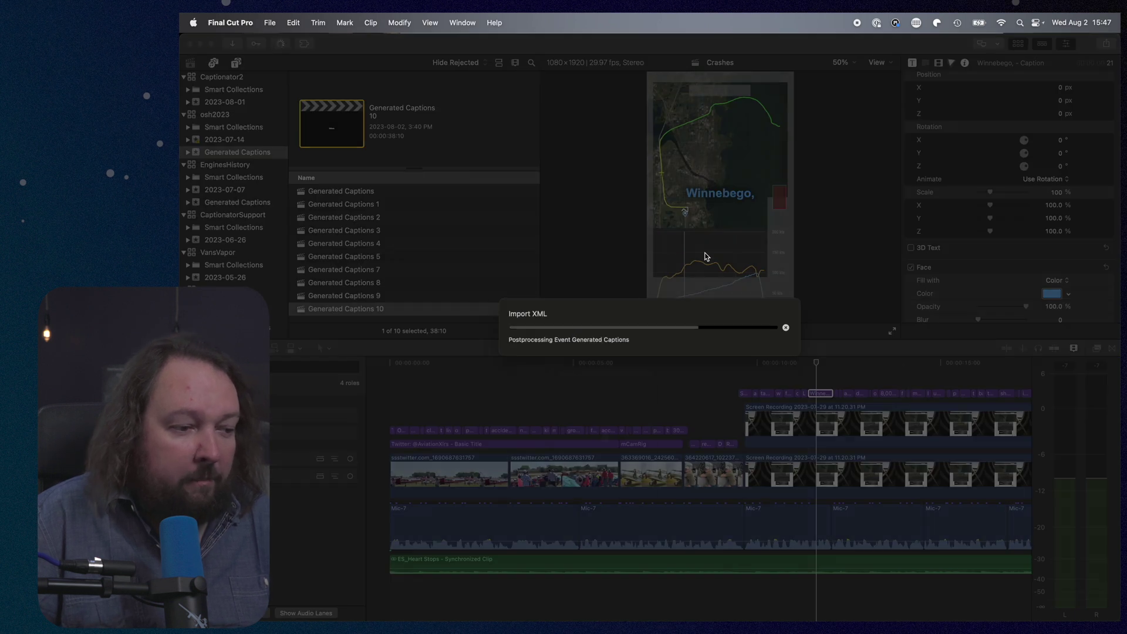
pyautogui.click(620, 465)
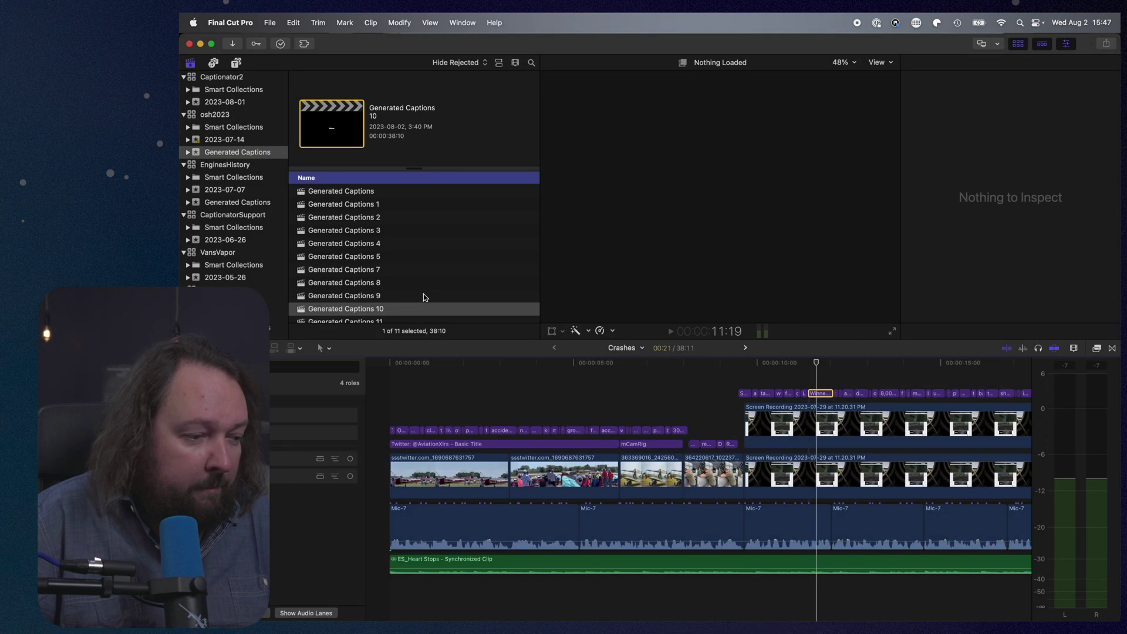
pyautogui.doubleClick(380, 316)
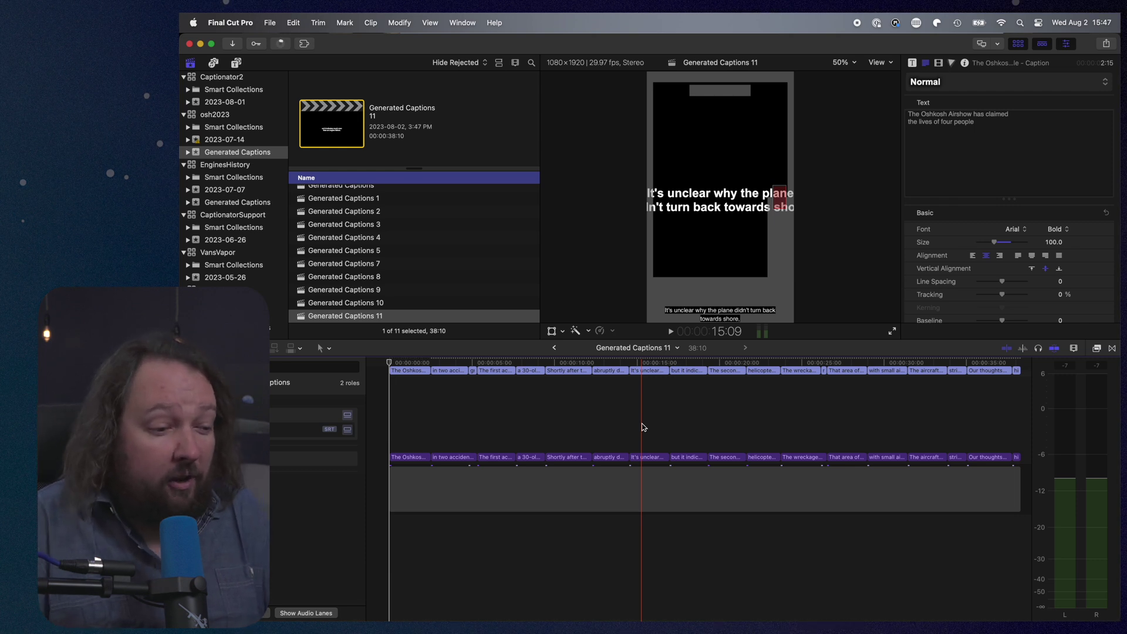
pyautogui.click(830, 603)
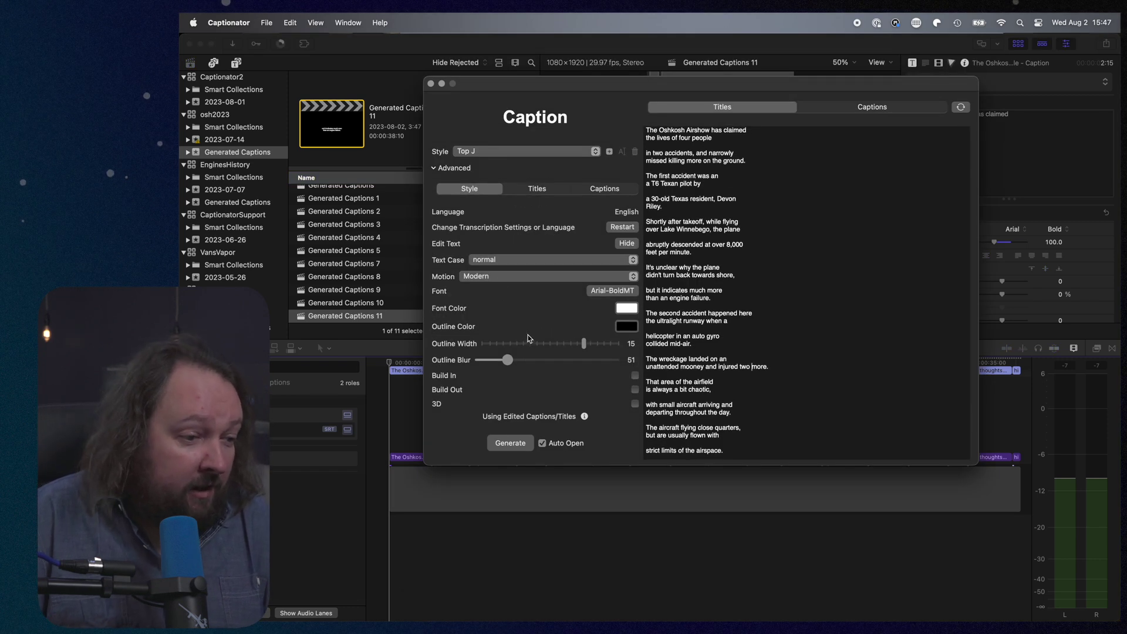
# Reduce the caption font size to 73 in the Fonts panel.
pyautogui.click(613, 293)
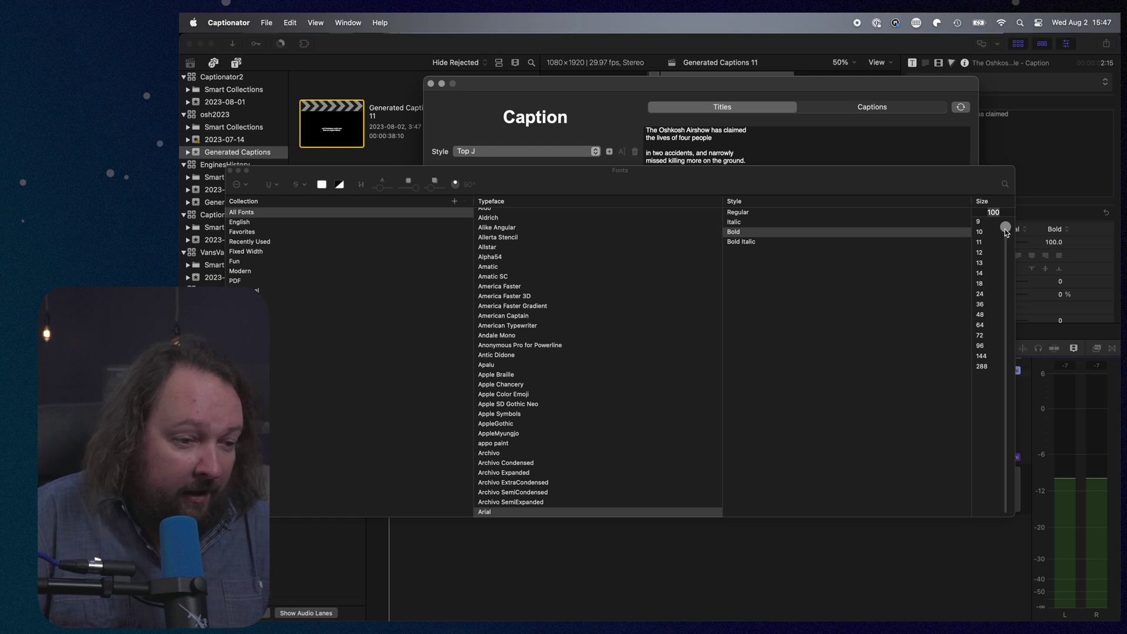
pyautogui.moveTo(1006, 230); pyautogui.dragTo(1006, 304)
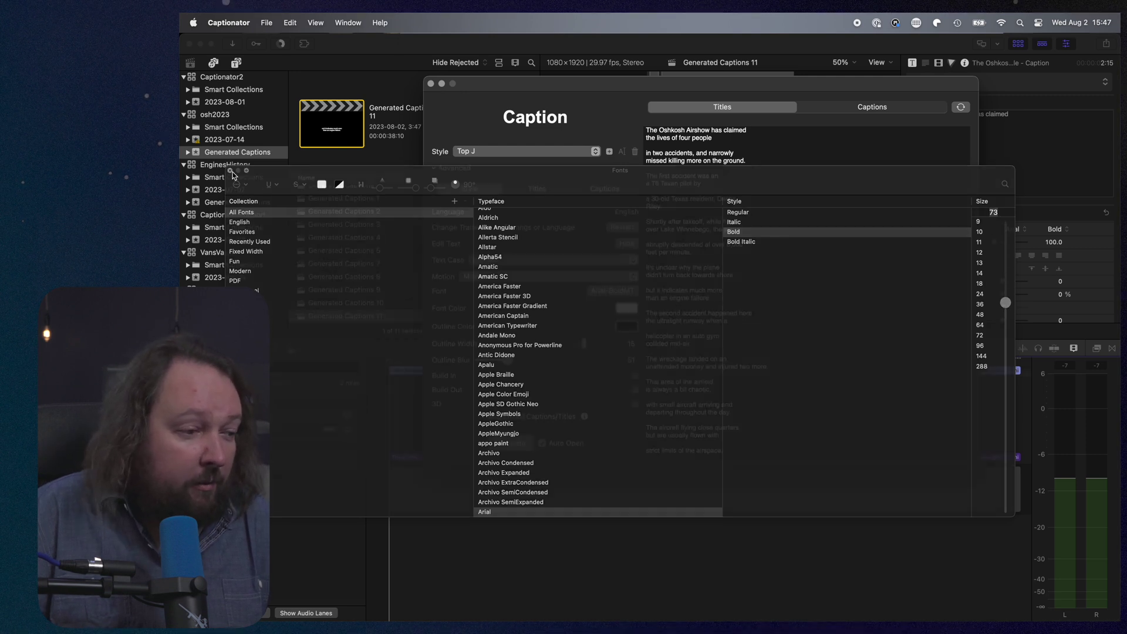
pyautogui.click(230, 170)
# Regenerate the captions into osh2023, keeping both, and open Generated Captions 12.
pyautogui.click(511, 445)
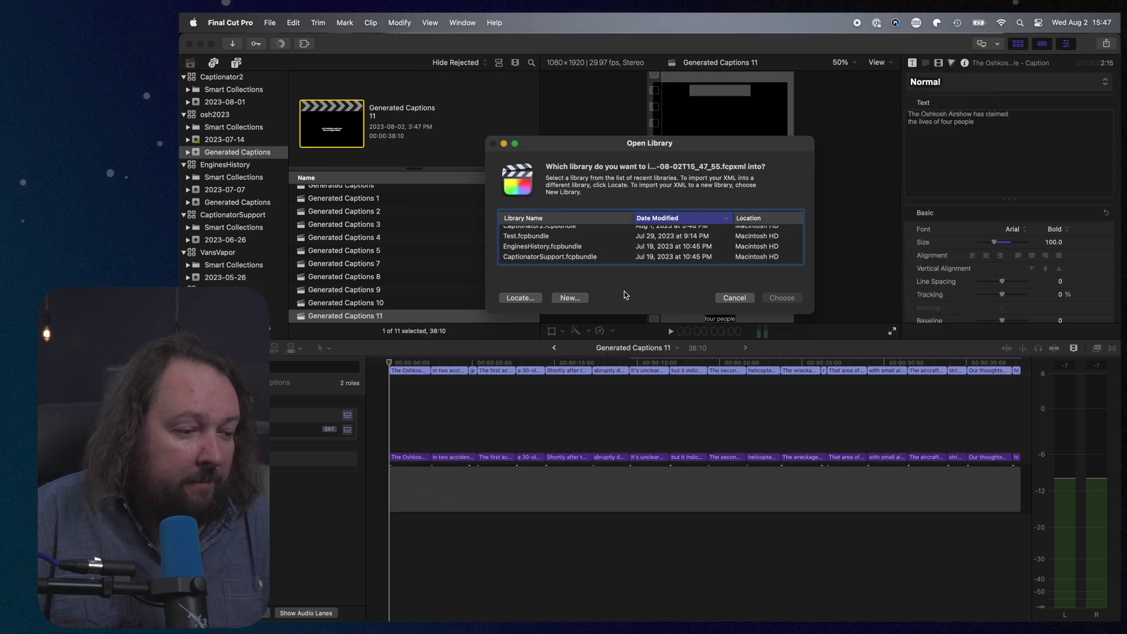
pyautogui.scroll(2, 587, 246)
pyautogui.click(535, 228)
pyautogui.press('Return')
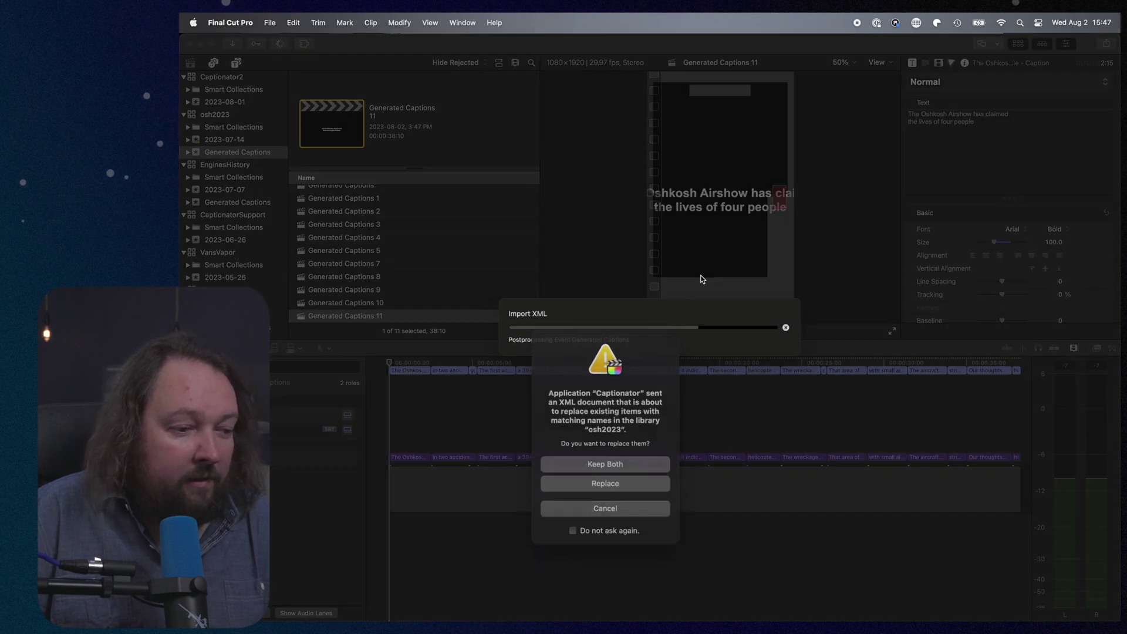
pyautogui.click(652, 463)
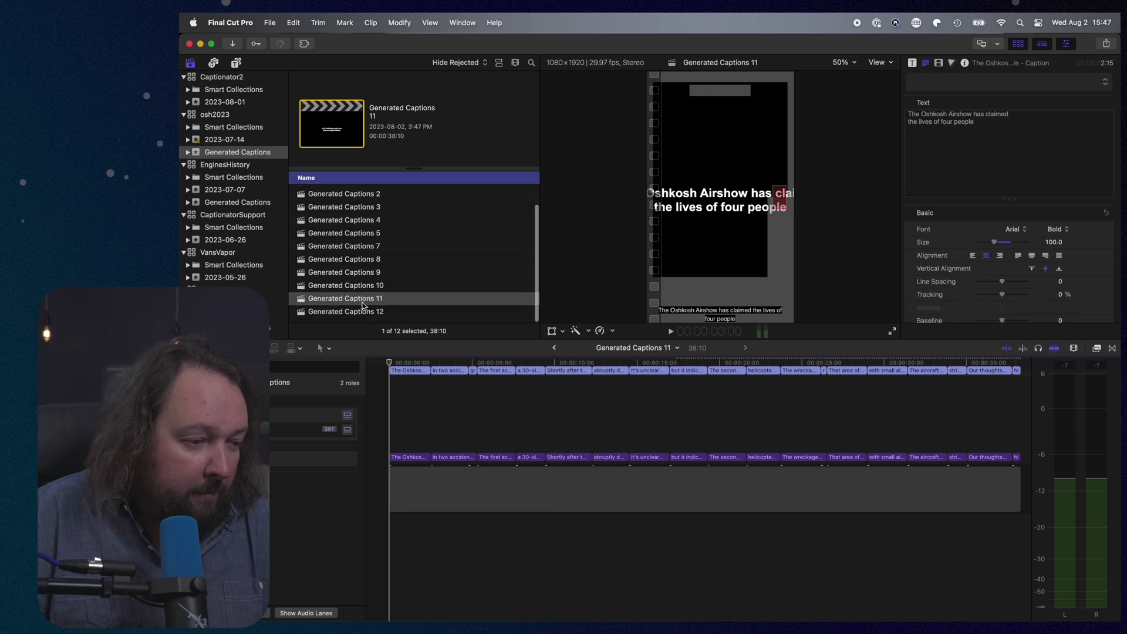
pyautogui.doubleClick(361, 311)
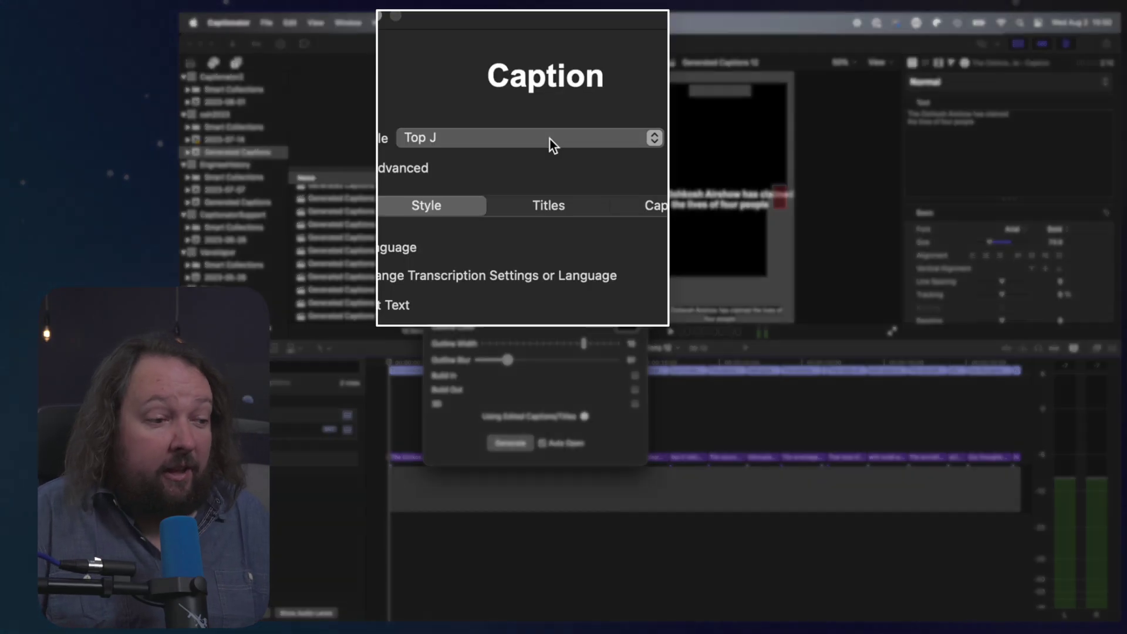
# Switch the caption style preset to Final Cut Bro and regroup the transcript titles.
pyautogui.click(549, 139)
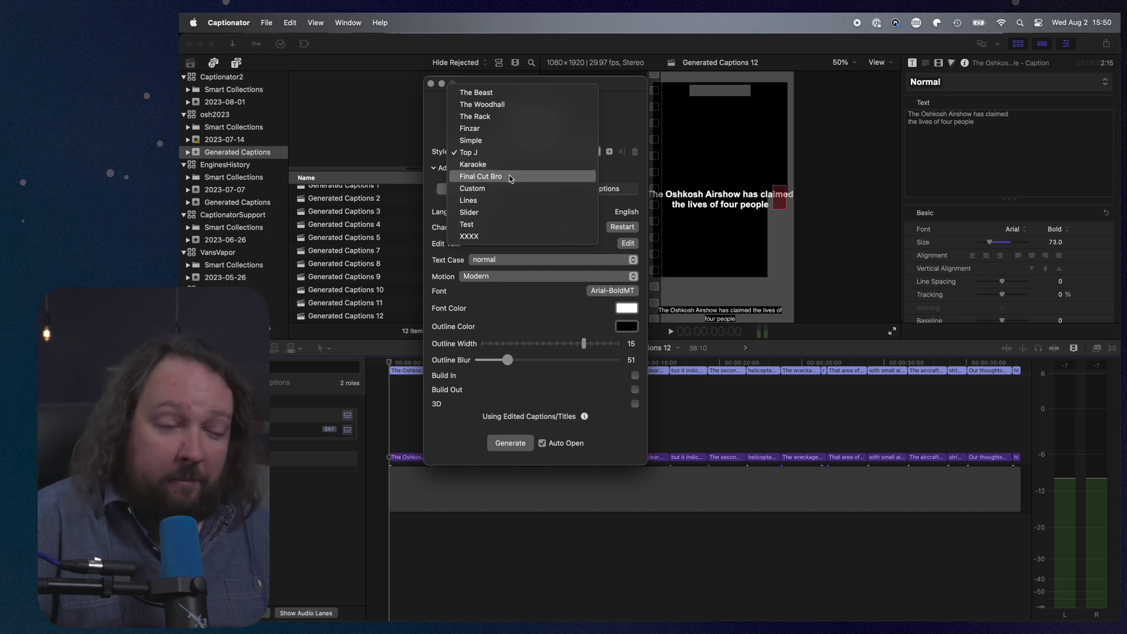
pyautogui.click(500, 177)
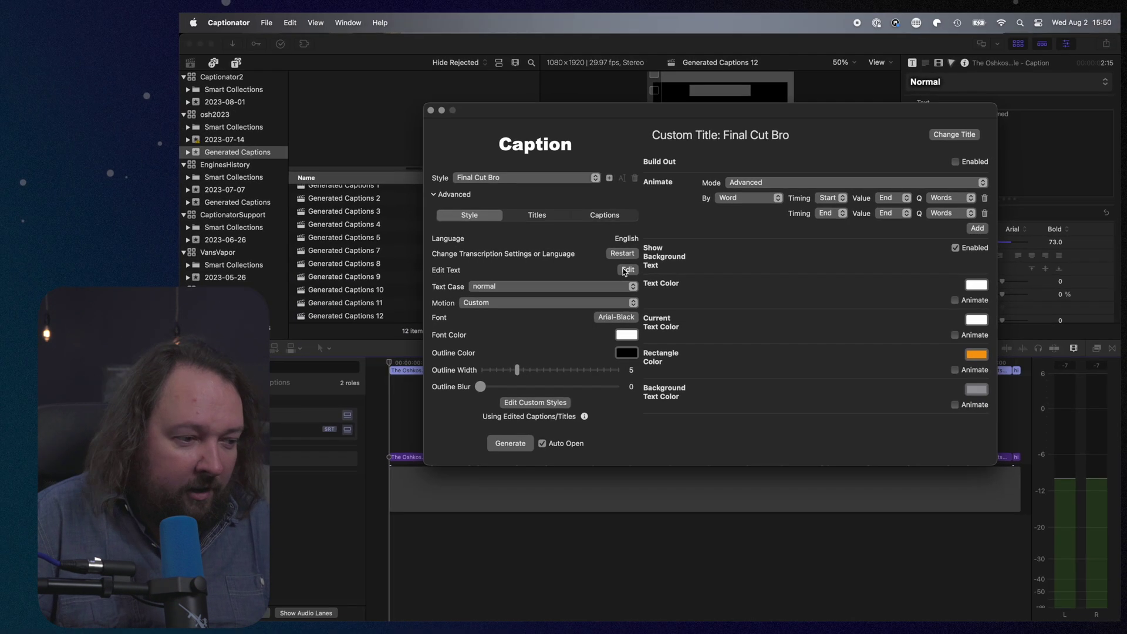
pyautogui.click(627, 270)
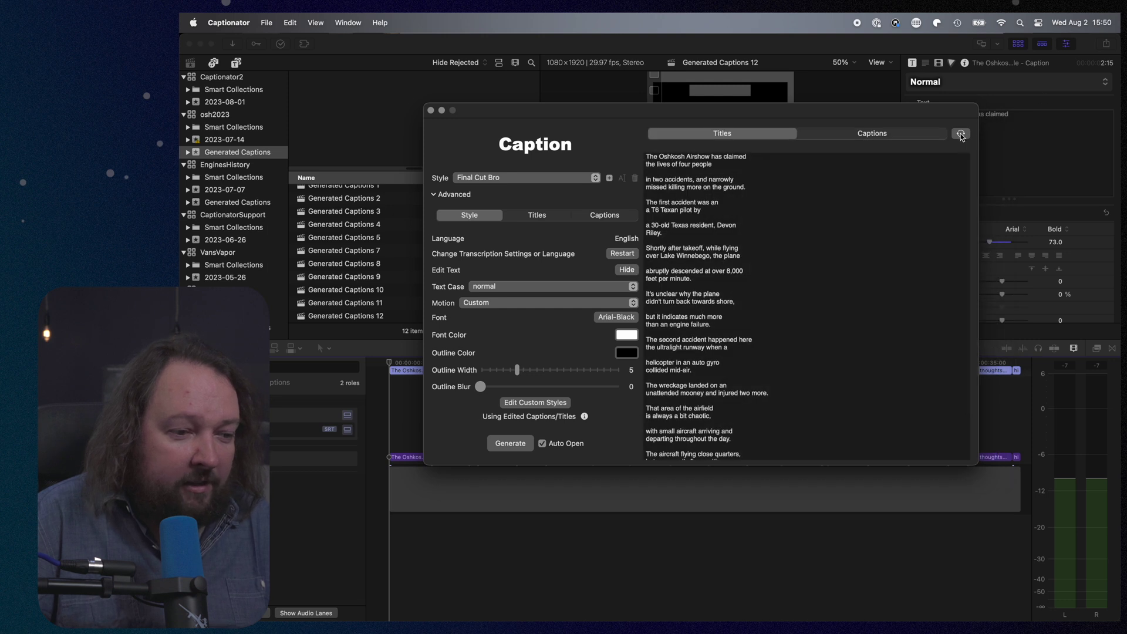
pyautogui.click(536, 217)
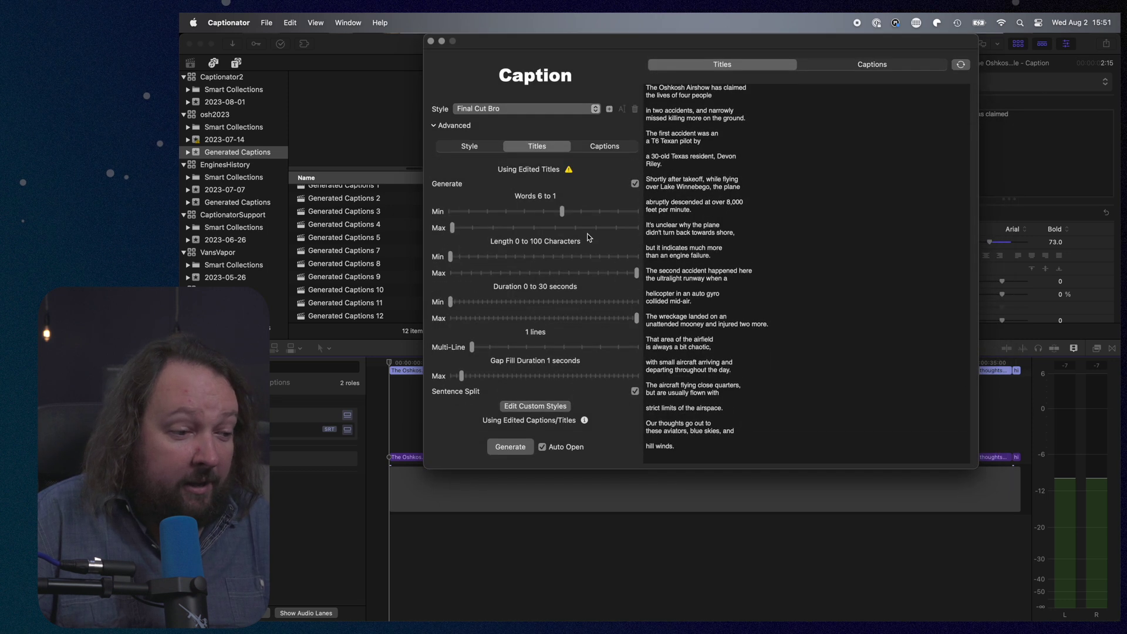
pyautogui.click(960, 66)
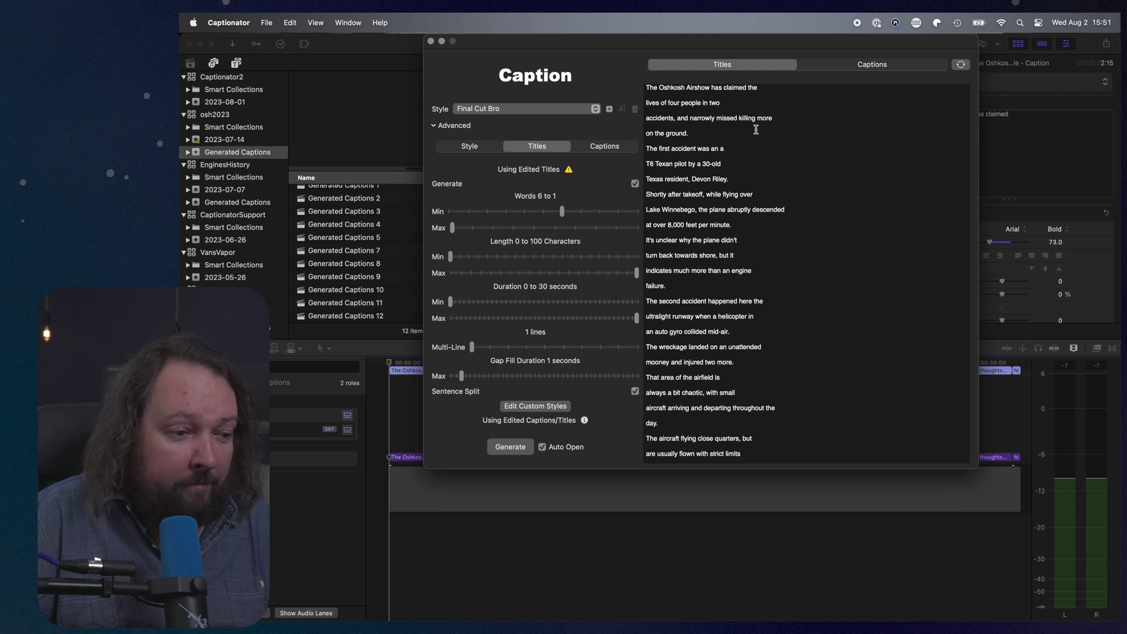
# Review the font and outline settings, then generate the captions for Final Cut Pro.
pyautogui.scroll(-3, 756, 129)
pyautogui.scroll(4, 756, 135)
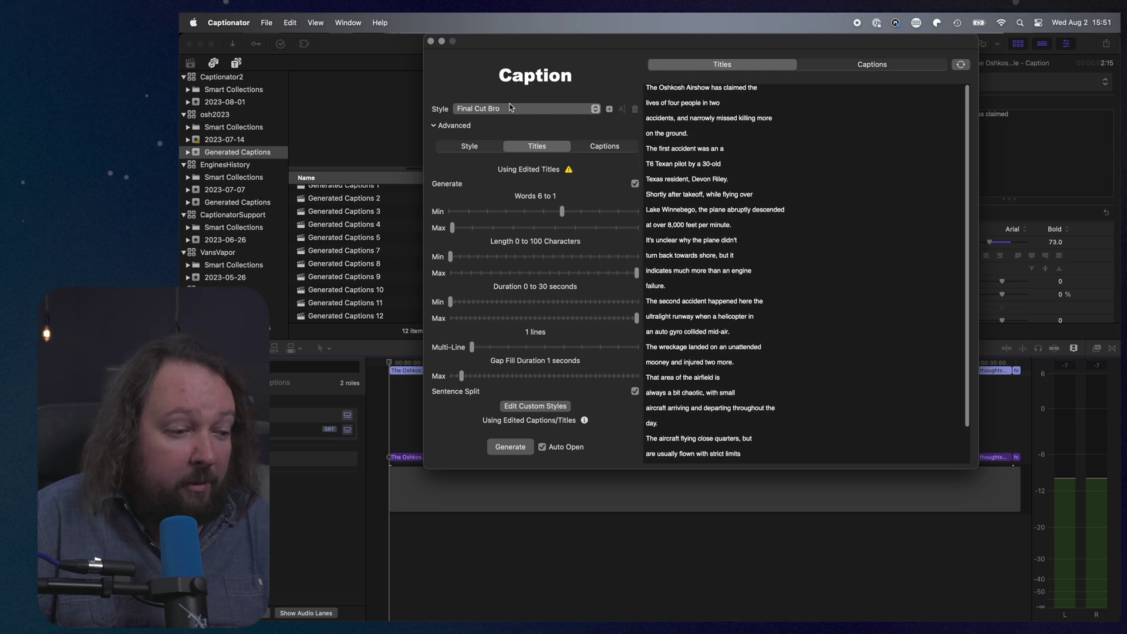
pyautogui.click(470, 147)
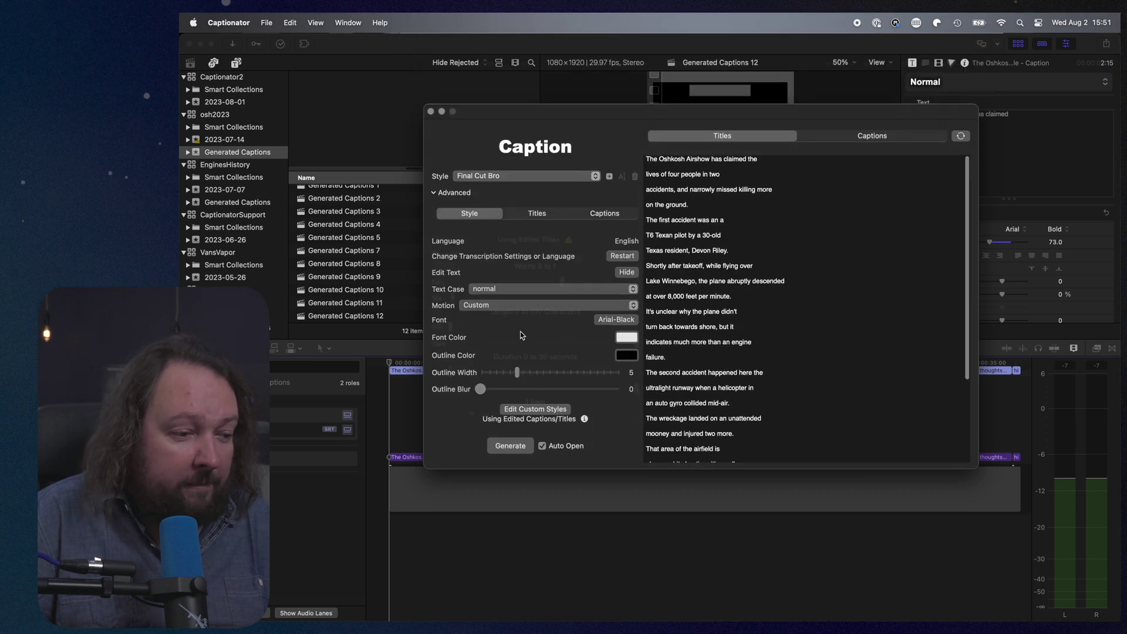
pyautogui.click(511, 448)
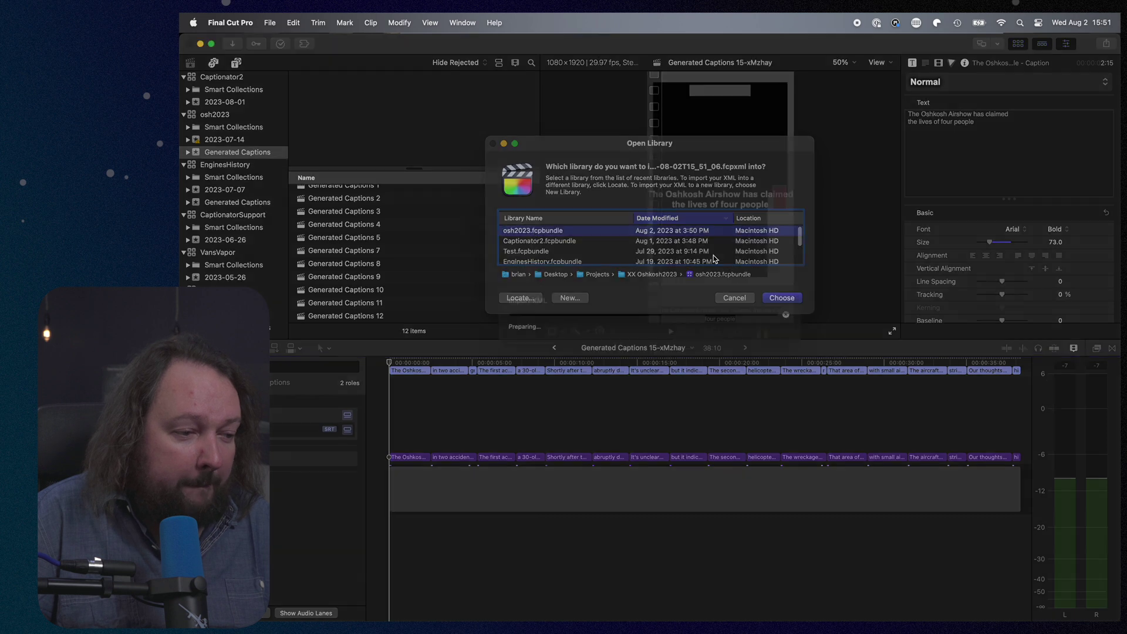
# Import into osh2023 keeping both, and open Generated Captions 13 with the inspector shown.
pyautogui.press('Return')
pyautogui.click(617, 463)
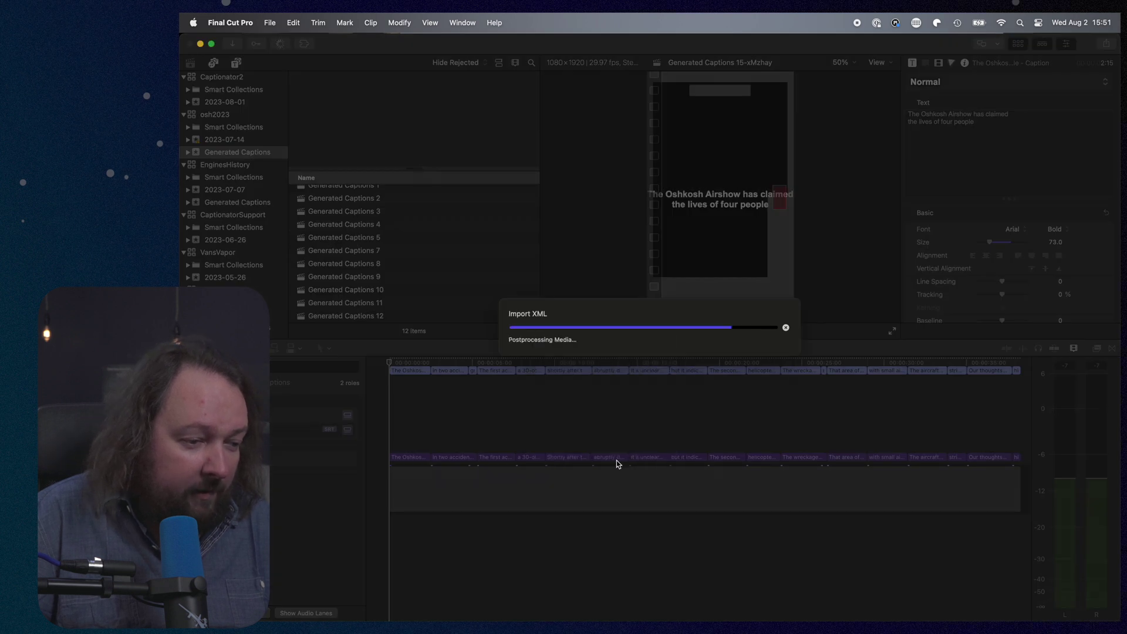
pyautogui.click(371, 317)
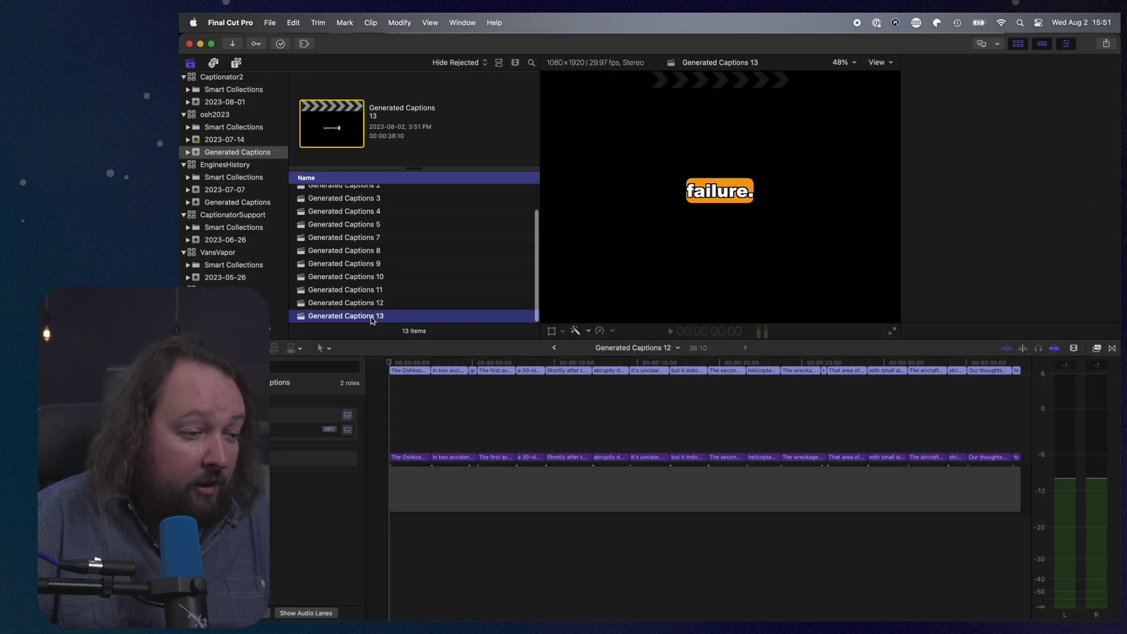
pyautogui.doubleClick(371, 317)
pyautogui.press('super+4')
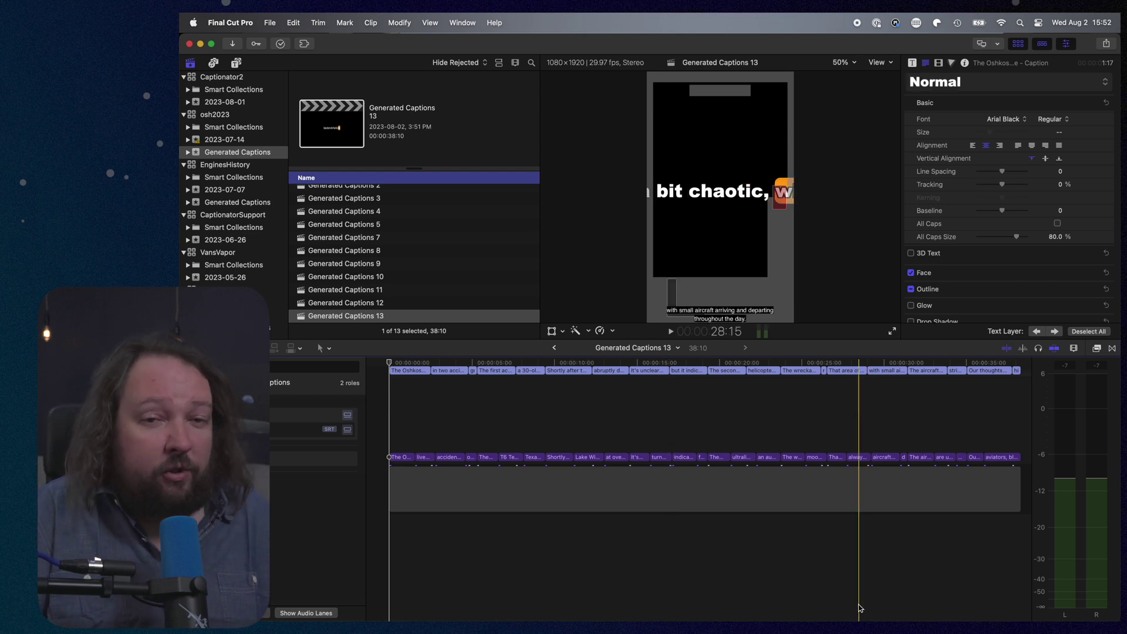
pyautogui.click(819, 605)
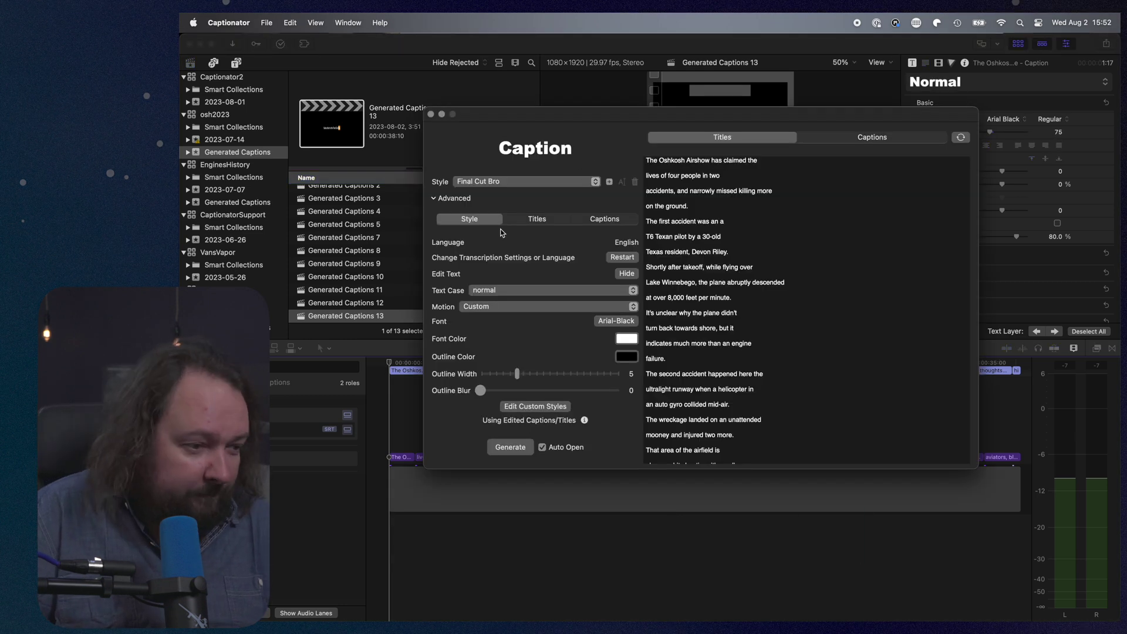
# Reduce the caption font size from 35 to 34.
pyautogui.click(612, 322)
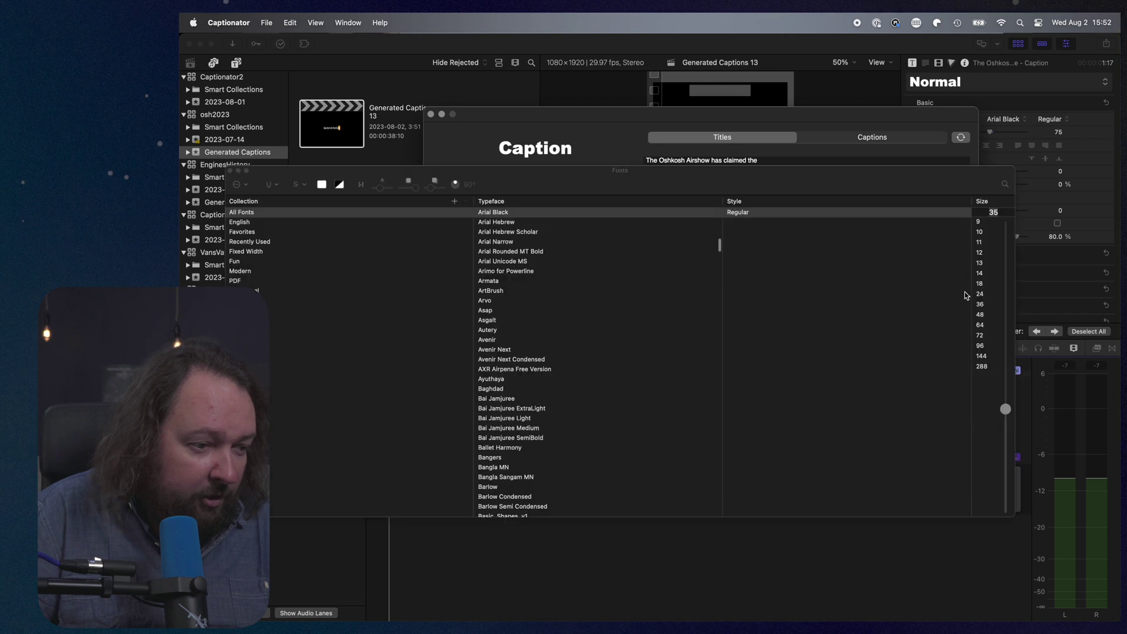
pyautogui.moveTo(1009, 410); pyautogui.dragTo(1009, 411)
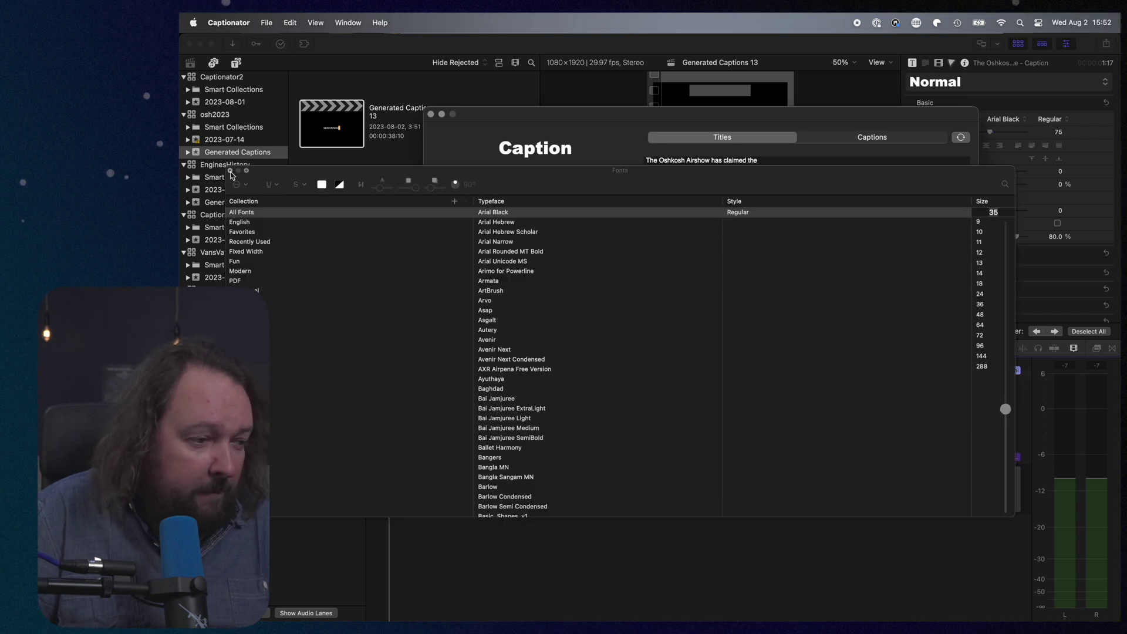
pyautogui.click(230, 170)
# Set Words Min to 3 and Multi-Line to 2, refresh, and generate the captions.
pyautogui.click(530, 221)
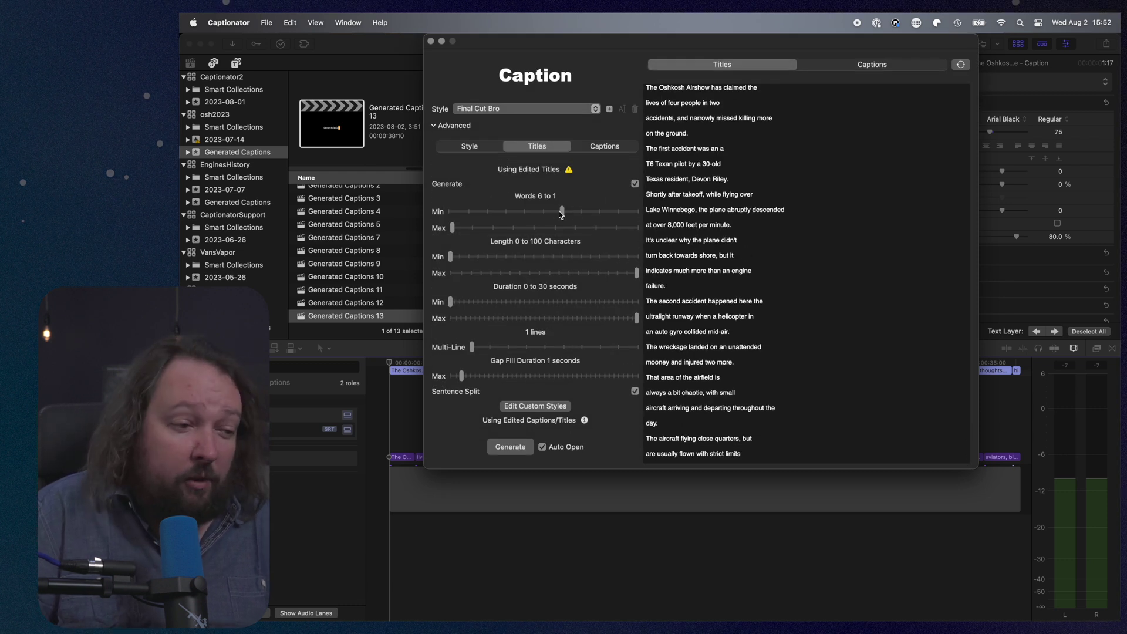
pyautogui.moveTo(562, 211); pyautogui.dragTo(509, 213)
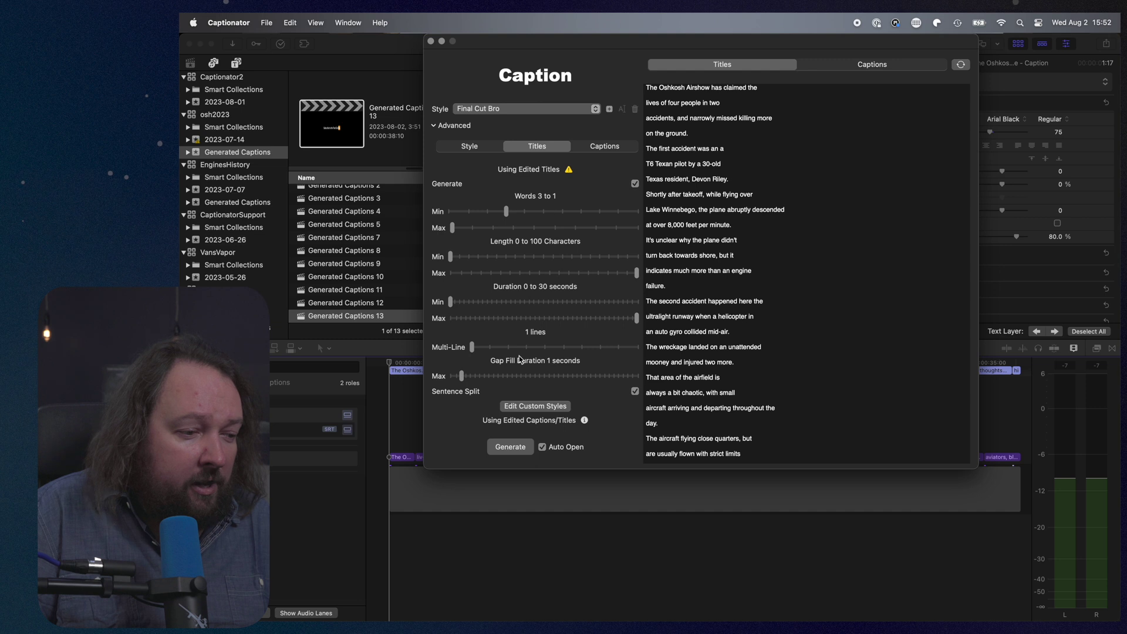
pyautogui.moveTo(474, 350); pyautogui.dragTo(490, 347)
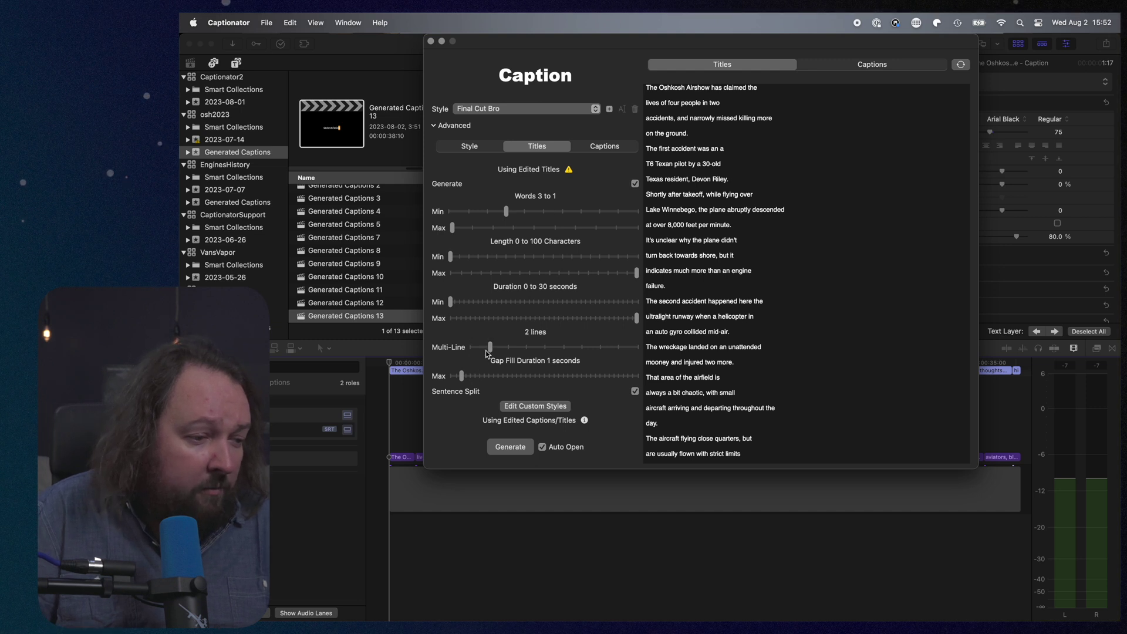
pyautogui.click(960, 66)
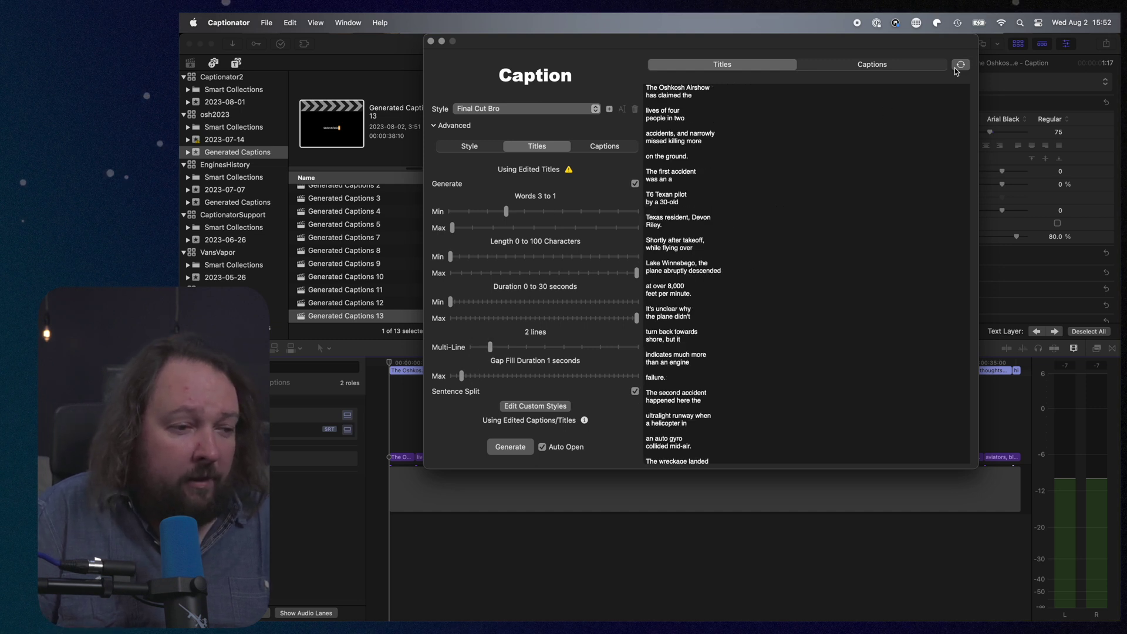
pyautogui.click(507, 447)
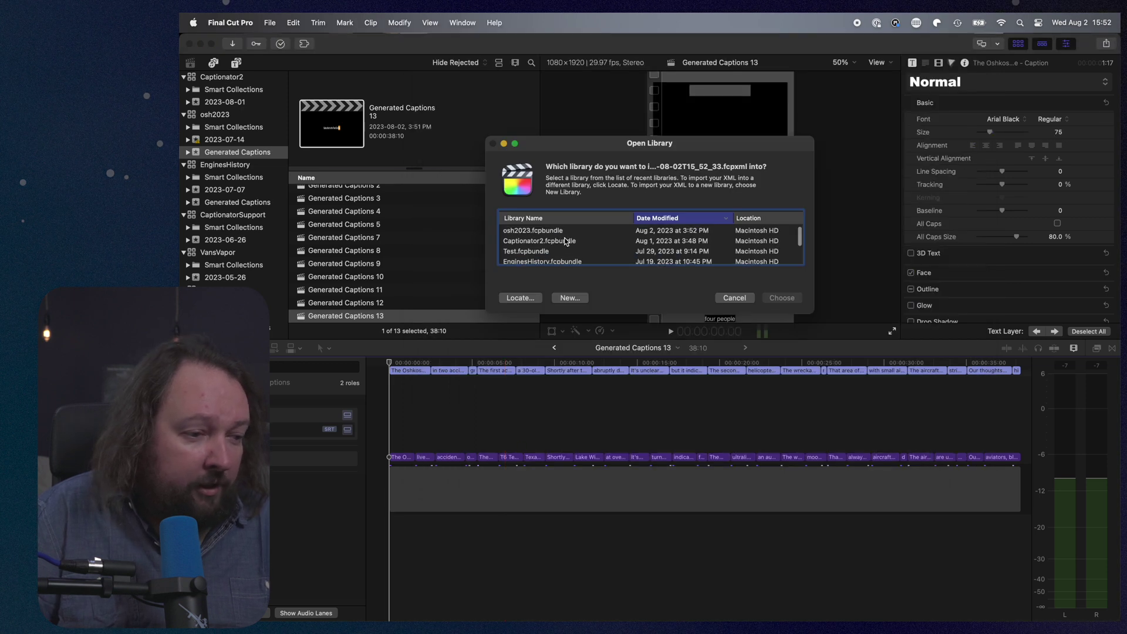
# Import the captions into osh2023, keeping both, as Generated Captions 14.
pyautogui.doubleClick(528, 232)
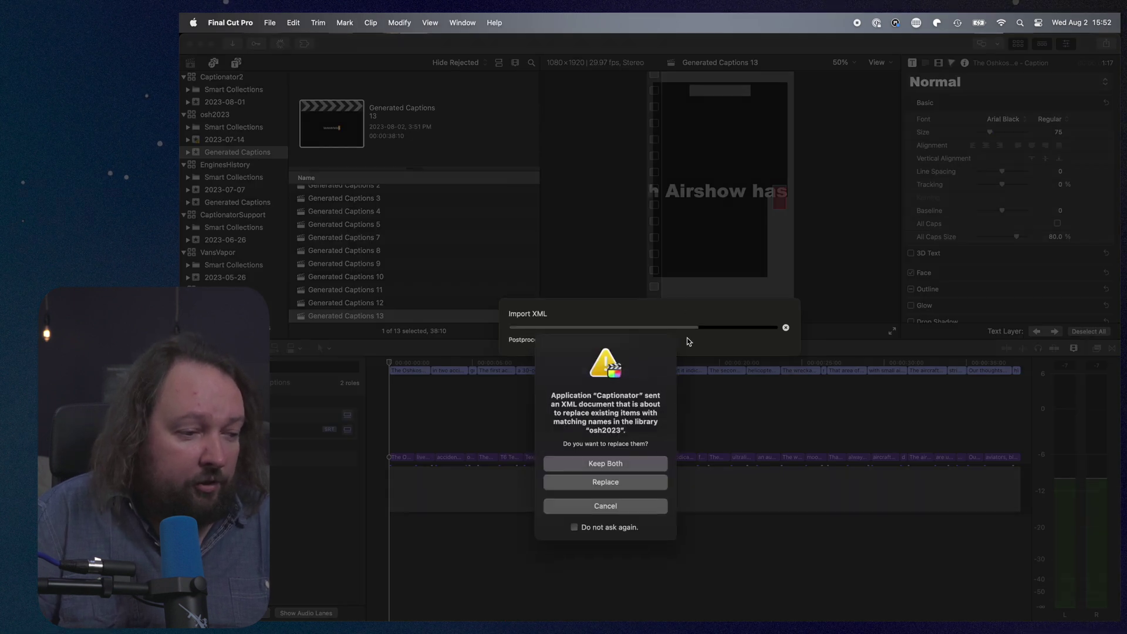
pyautogui.click(612, 464)
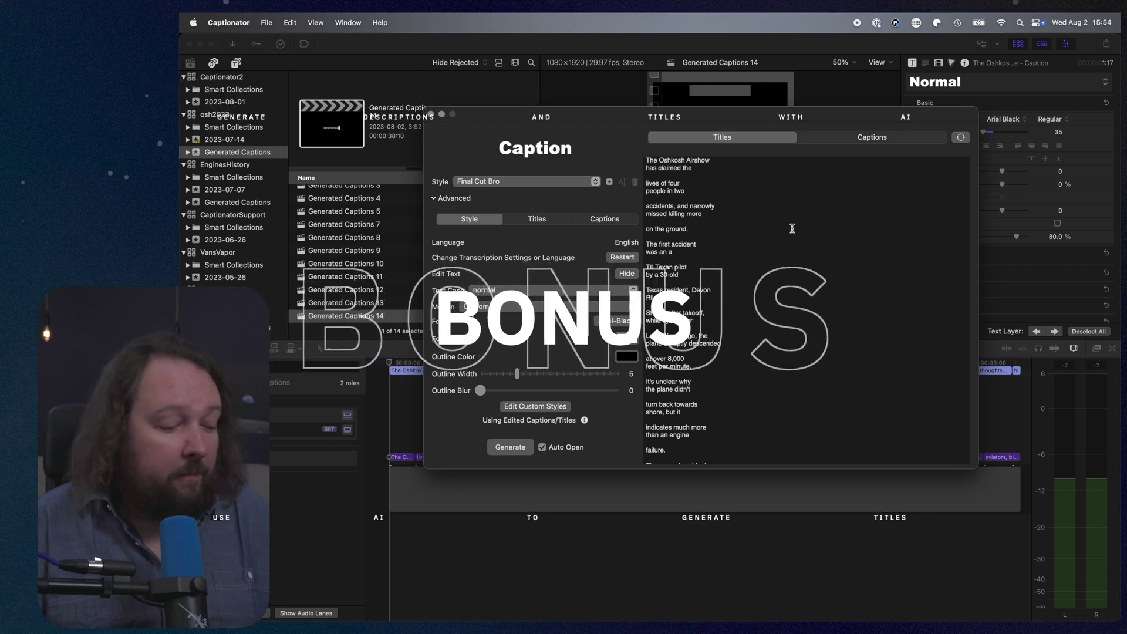
# Copy the entire caption transcript and switch to ChatGPT in Safari.
pyautogui.press('super+a')
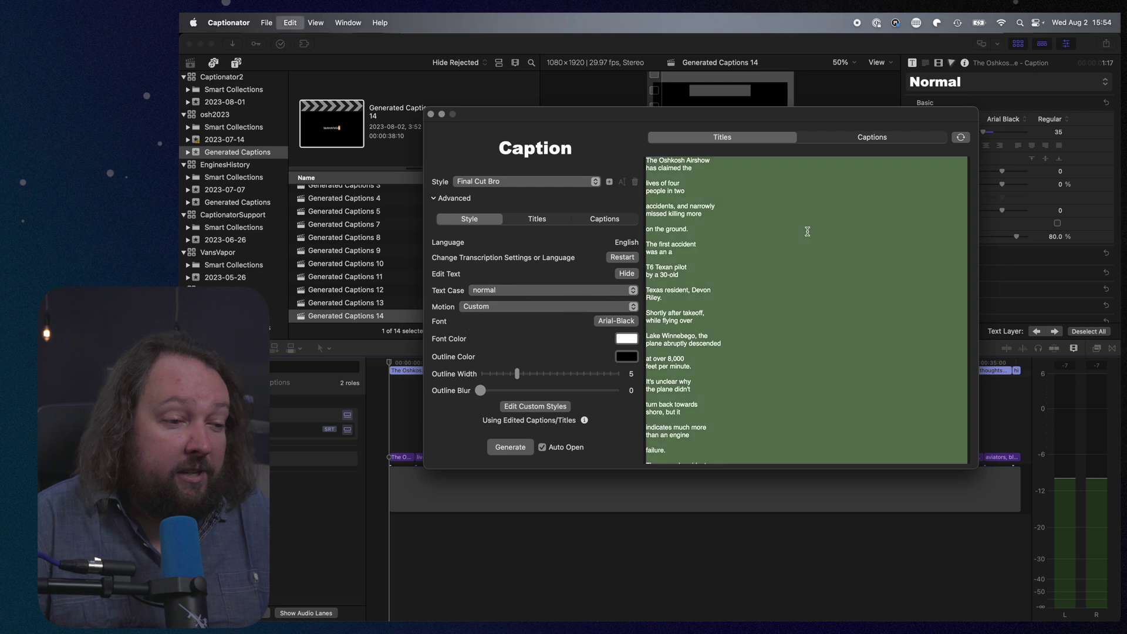
pyautogui.press('super+c')
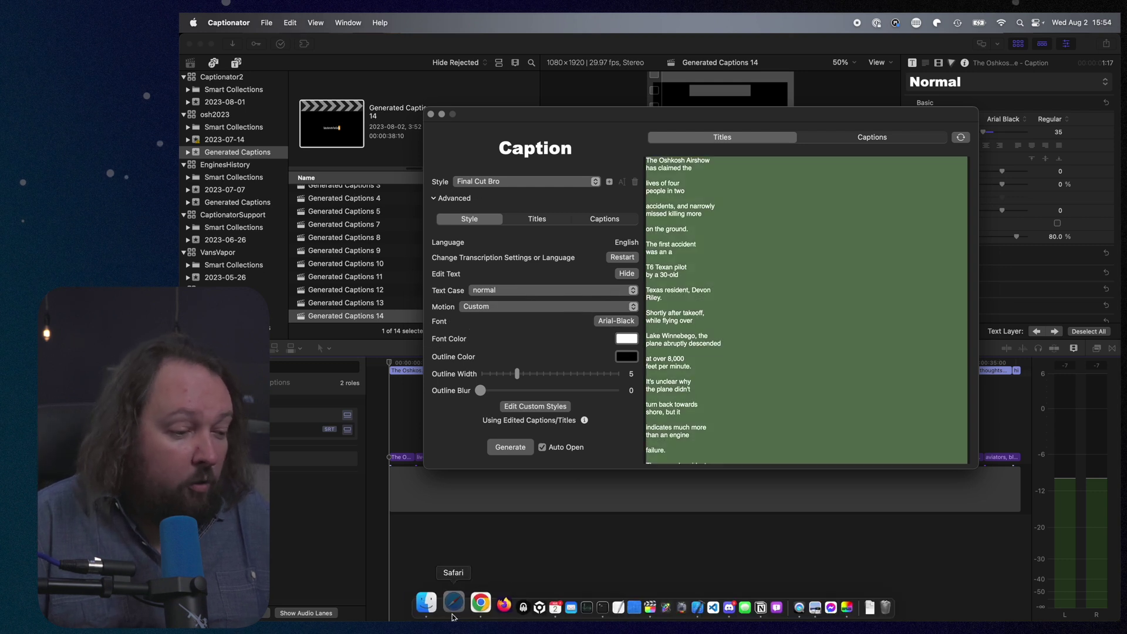
pyautogui.click(443, 602)
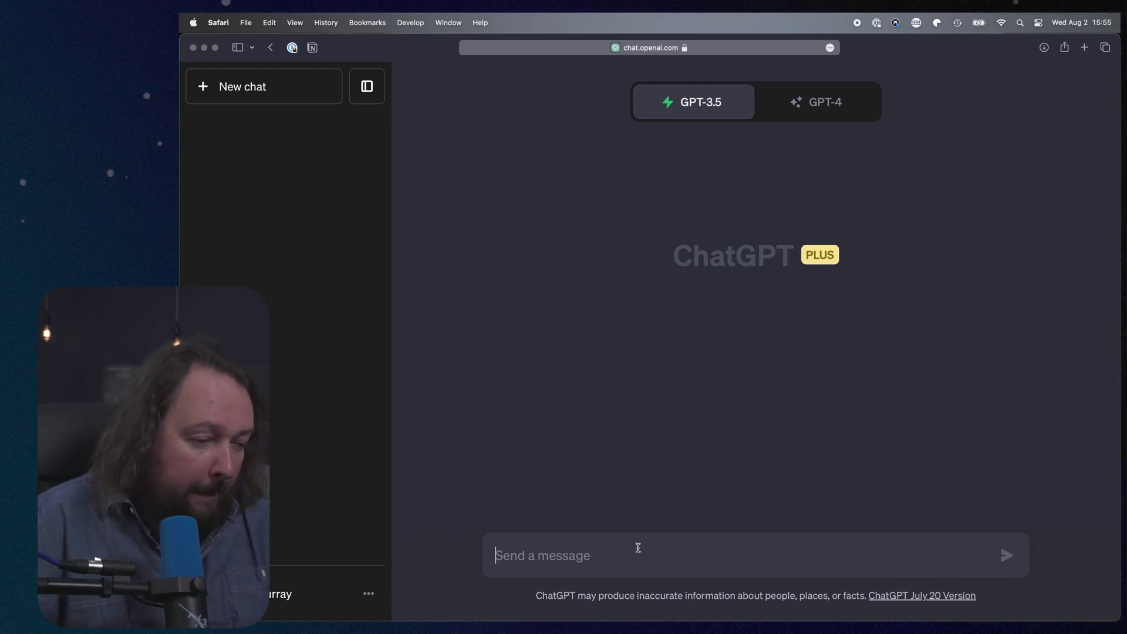
# Ask ChatGPT 'Make me 5 titles for this video script:' followed by the pasted caption transcript.
pyautogui.write('Make me 5')
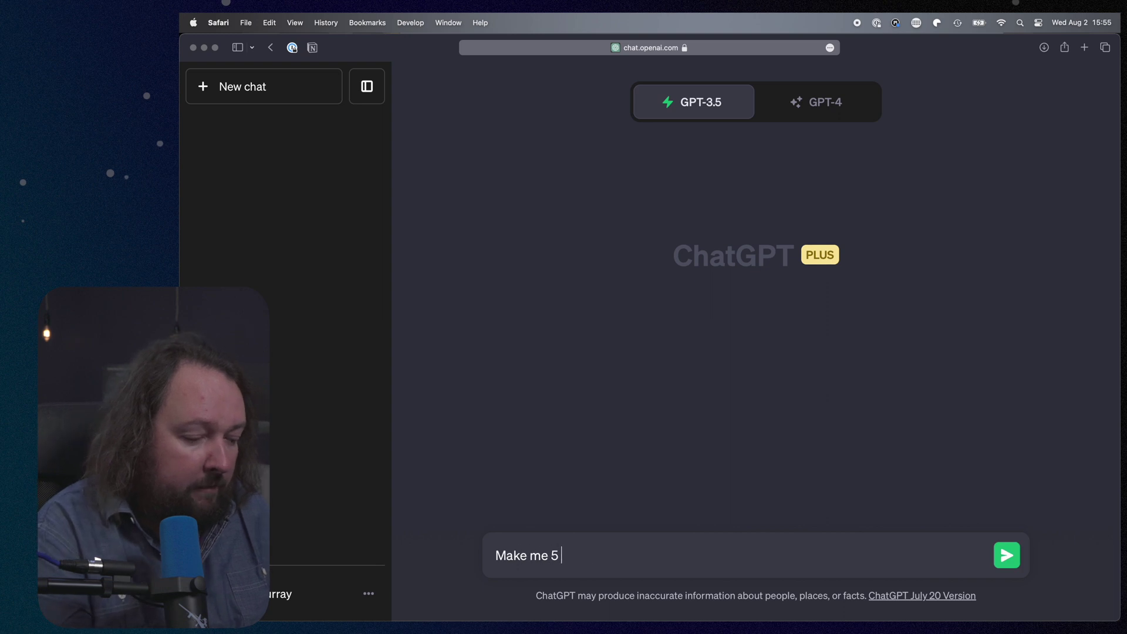
pyautogui.write(' titles for this v')
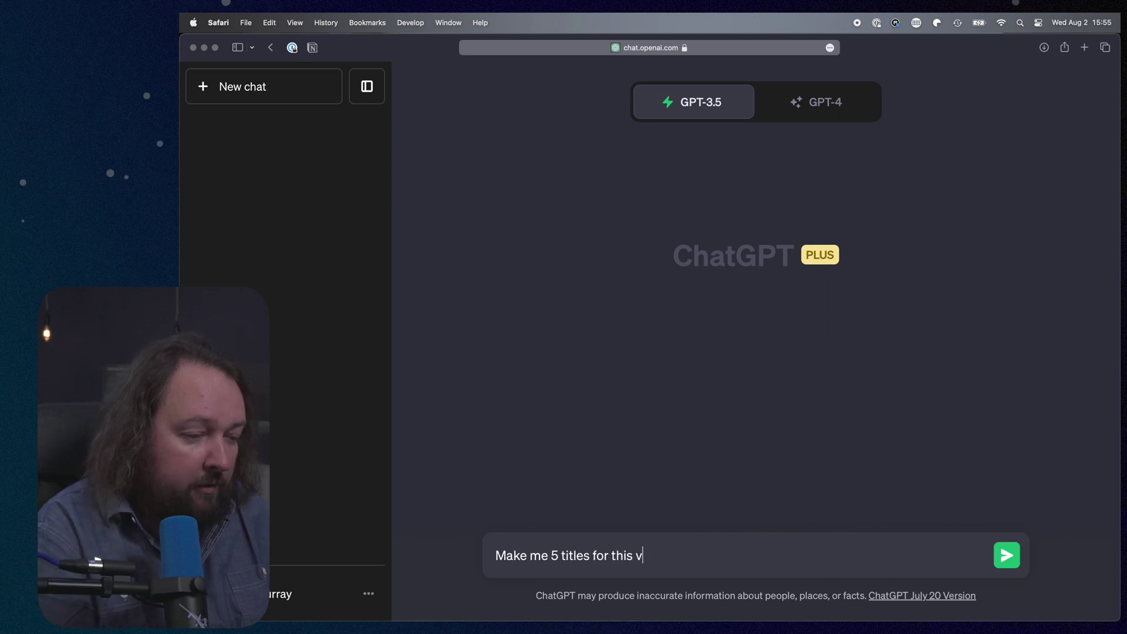
pyautogui.write('ideo script')
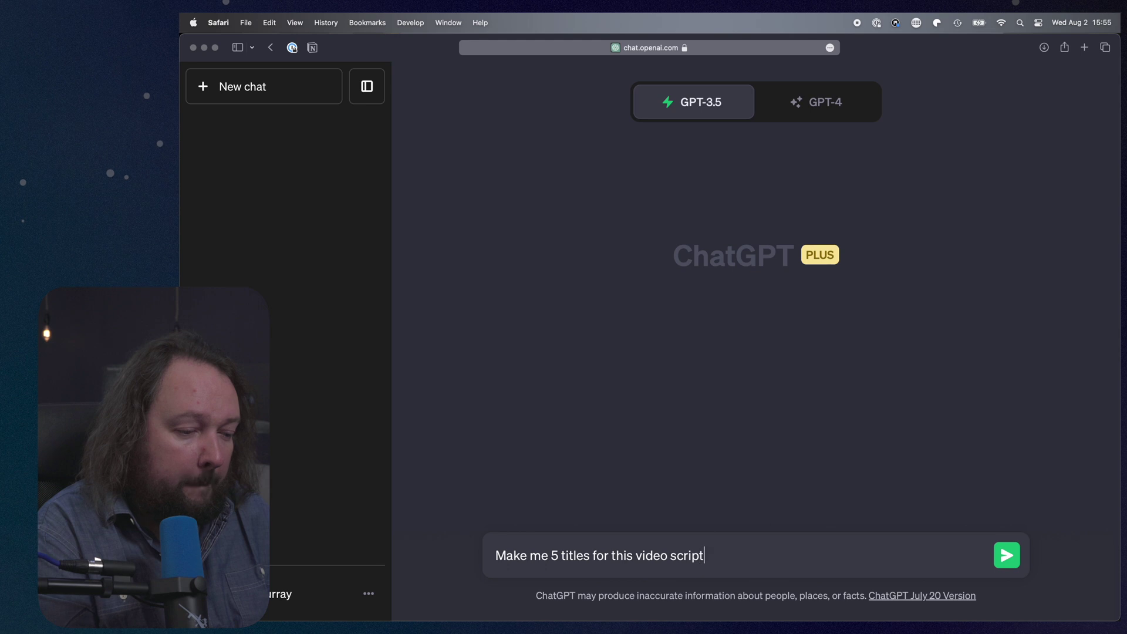
pyautogui.write(':')
pyautogui.hotkey('shift', 'Return')
pyautogui.press('super+v')
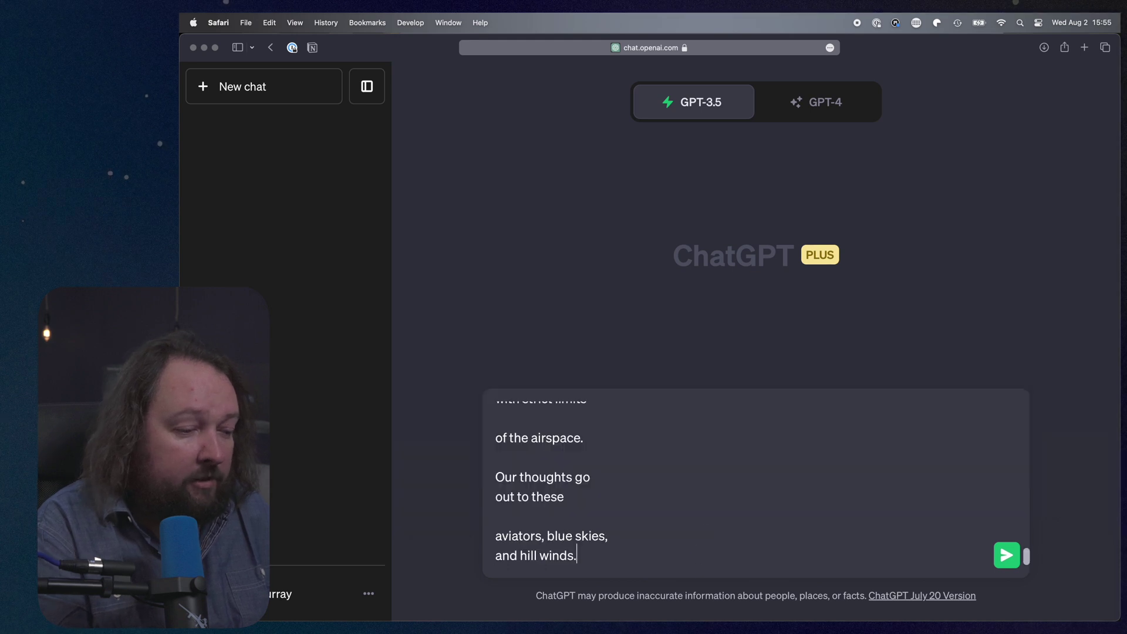
pyautogui.press('Return')
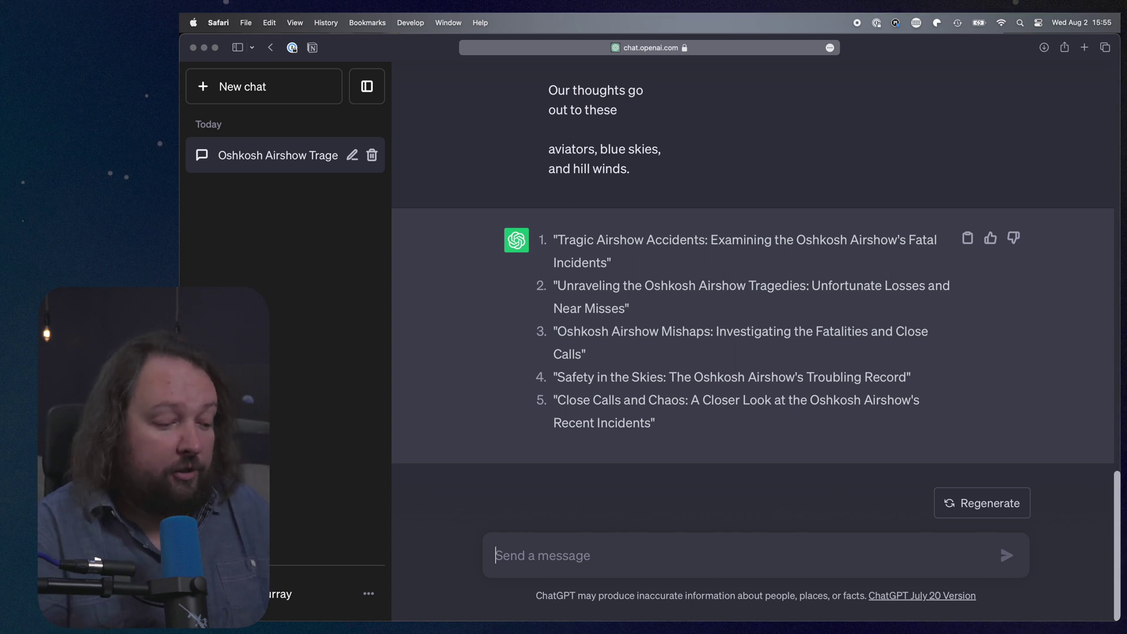
# Request a description of the script suitable for a YouTube description, then begin the follow-up question.
pyautogui.write('I ne')
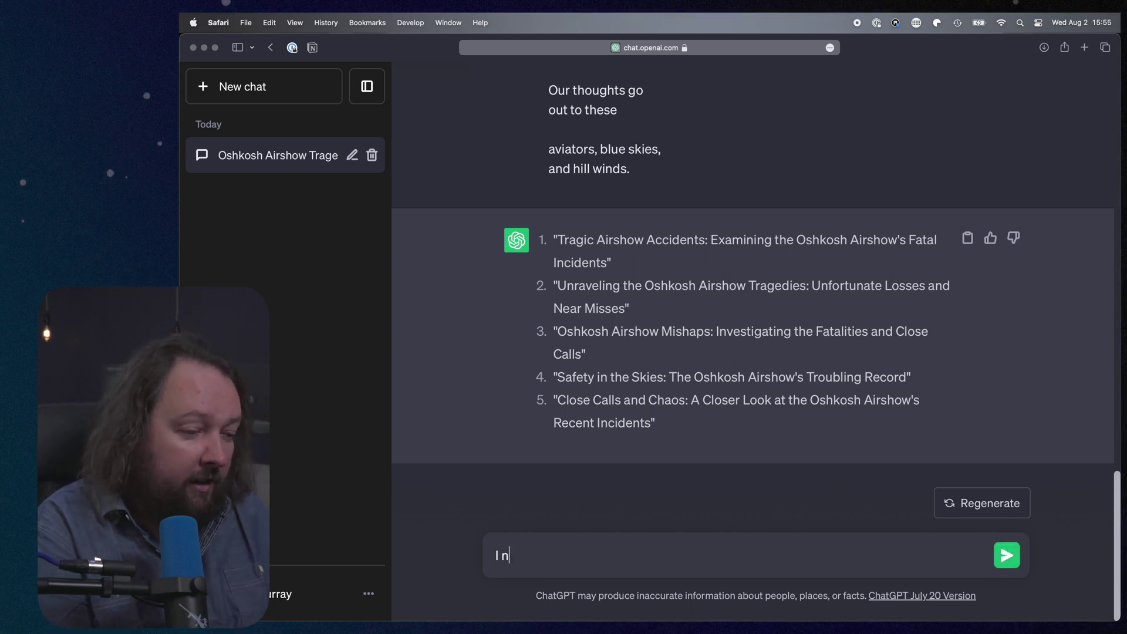
pyautogui.press('BackSpace')
pyautogui.press('BackSpace')
pyautogui.press('BackSpace')
pyautogui.write('Make')
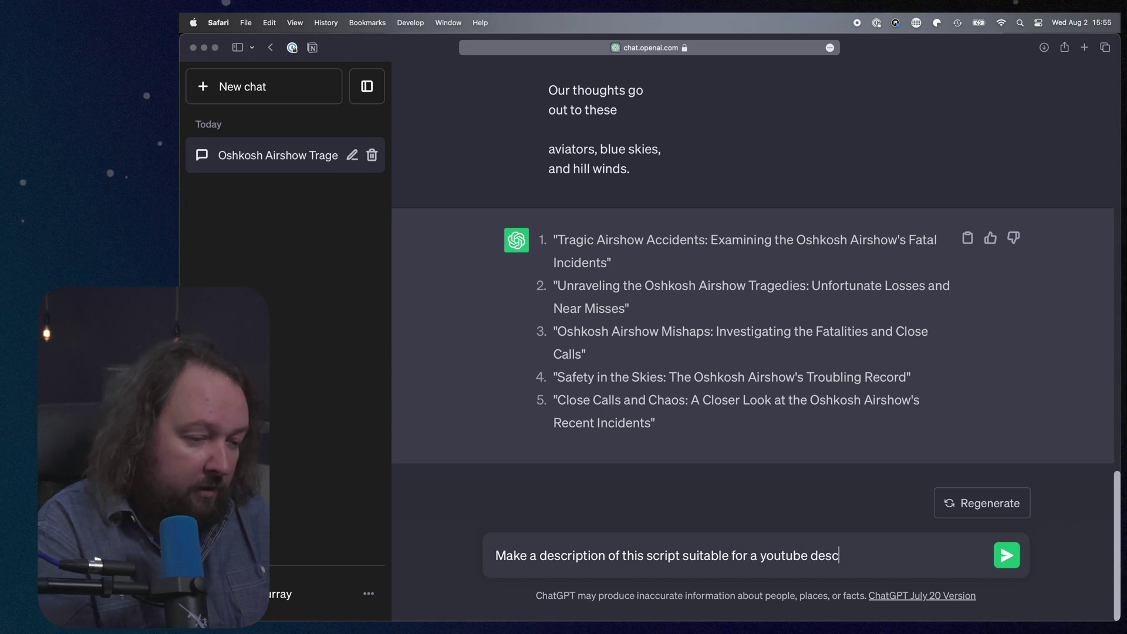
pyautogui.press('Return')
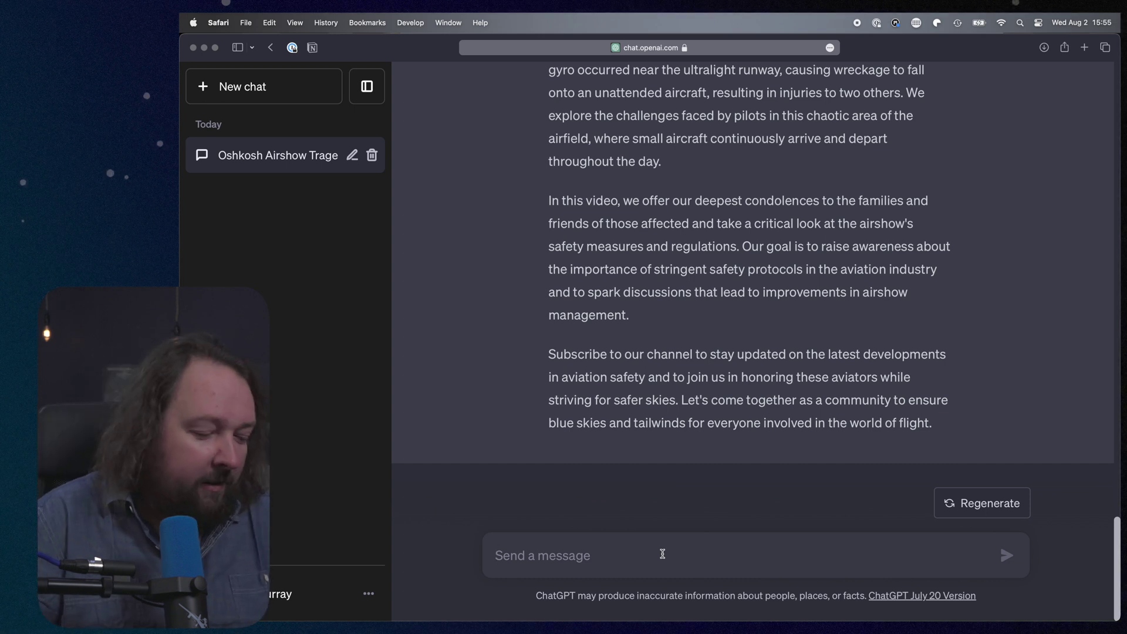
pyautogui.write('What are the 3 most interesting segments of the video?')
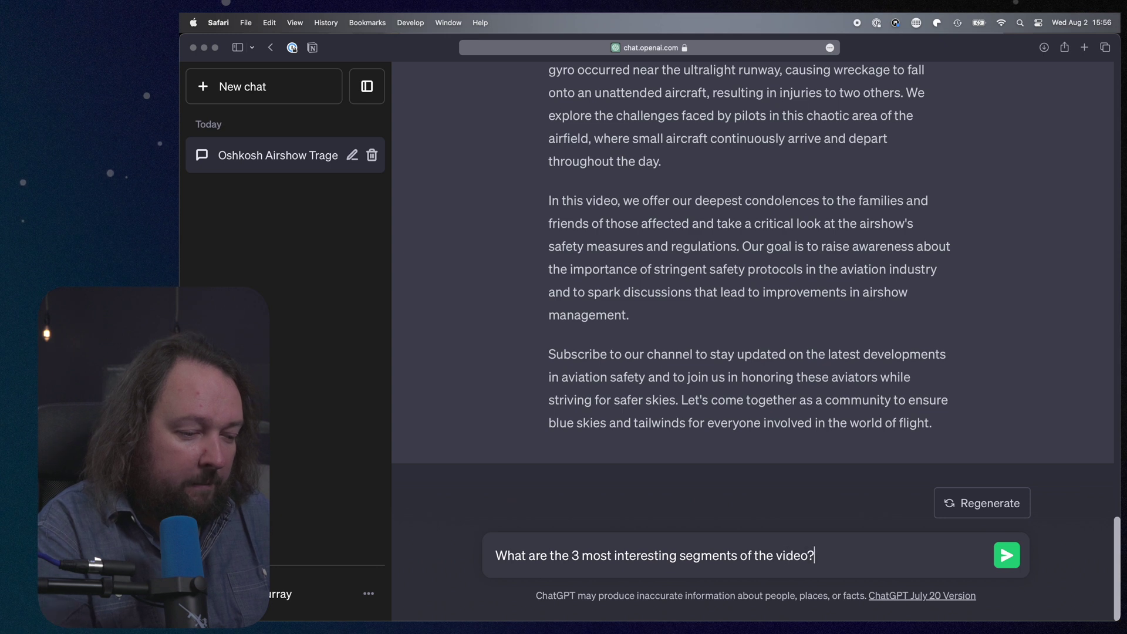
# Send 'What are the 3 most interesting segments of the video?' and review the three-segment answer.
pyautogui.press('Return')
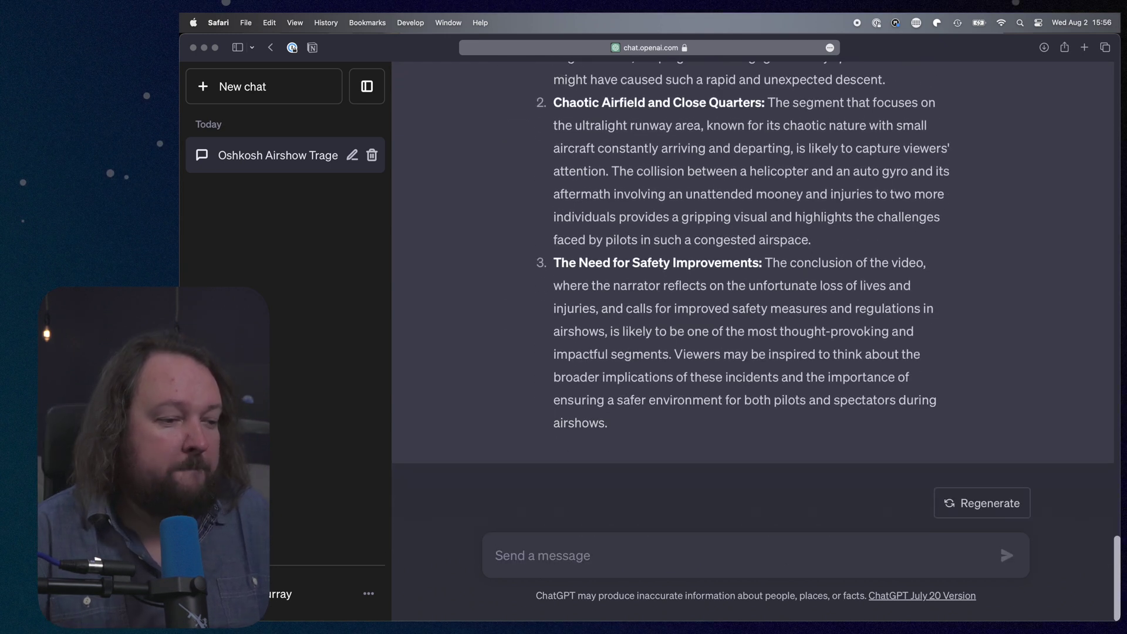
pyautogui.scroll(5, 672, 357)
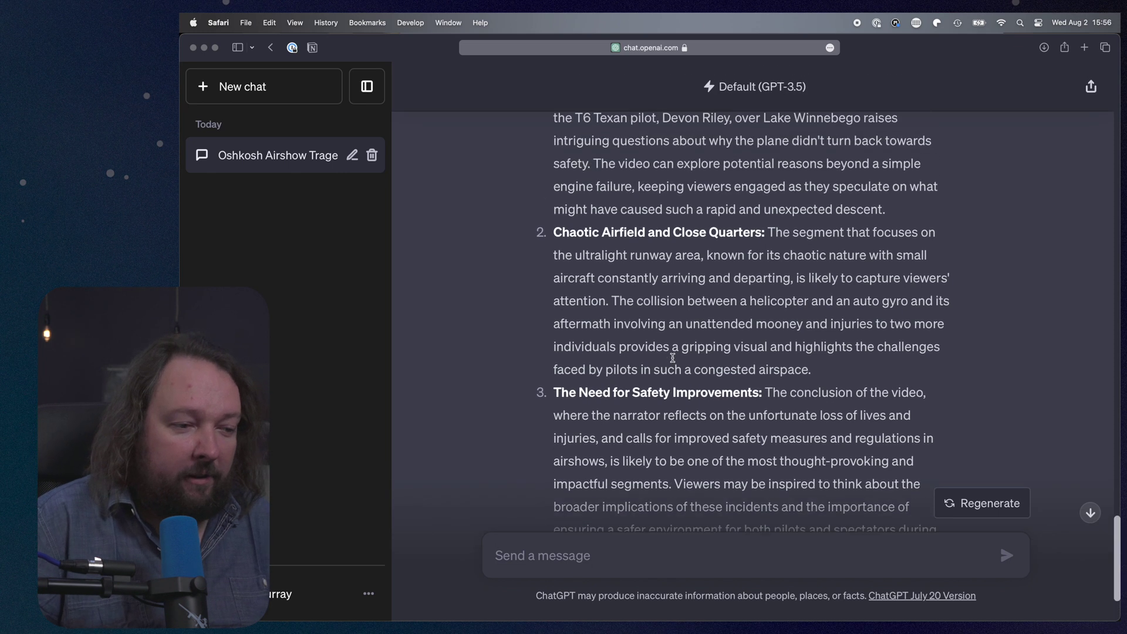